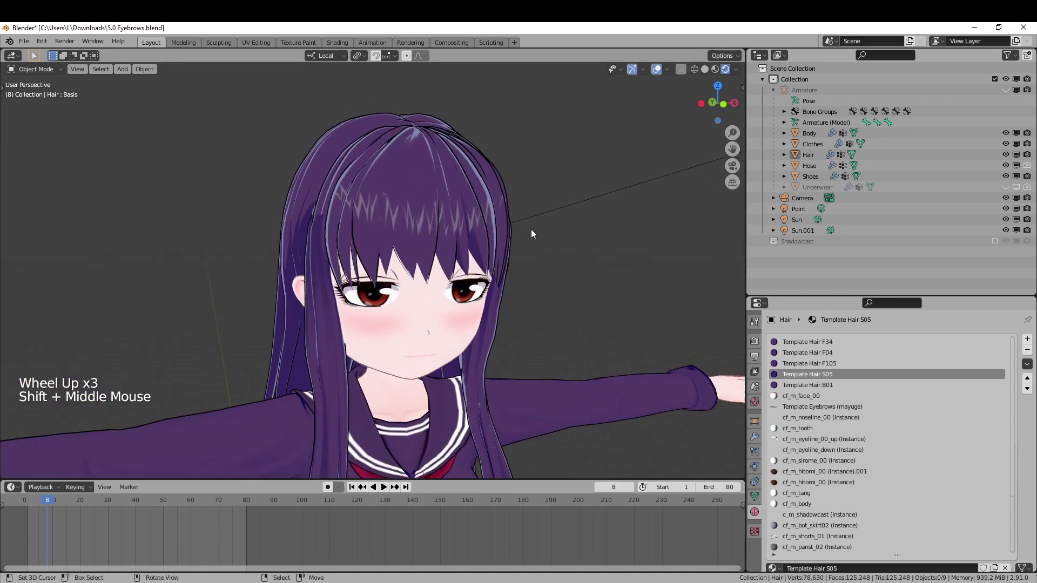
- Add a new view layer with copied settings and name it 'Eyebrows'
right_click(488, 205)
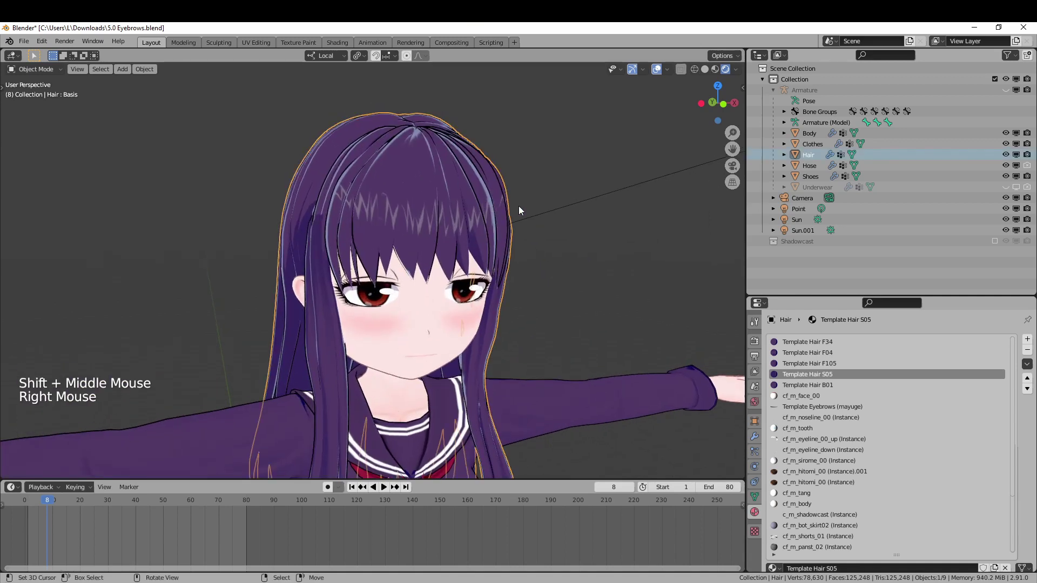
key(h)
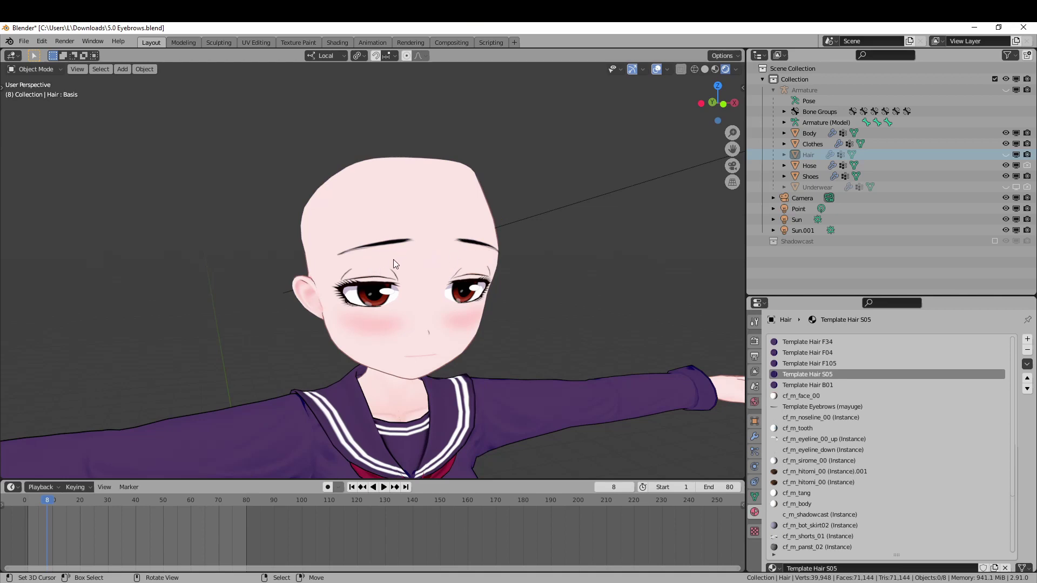
key(ctrl+z)
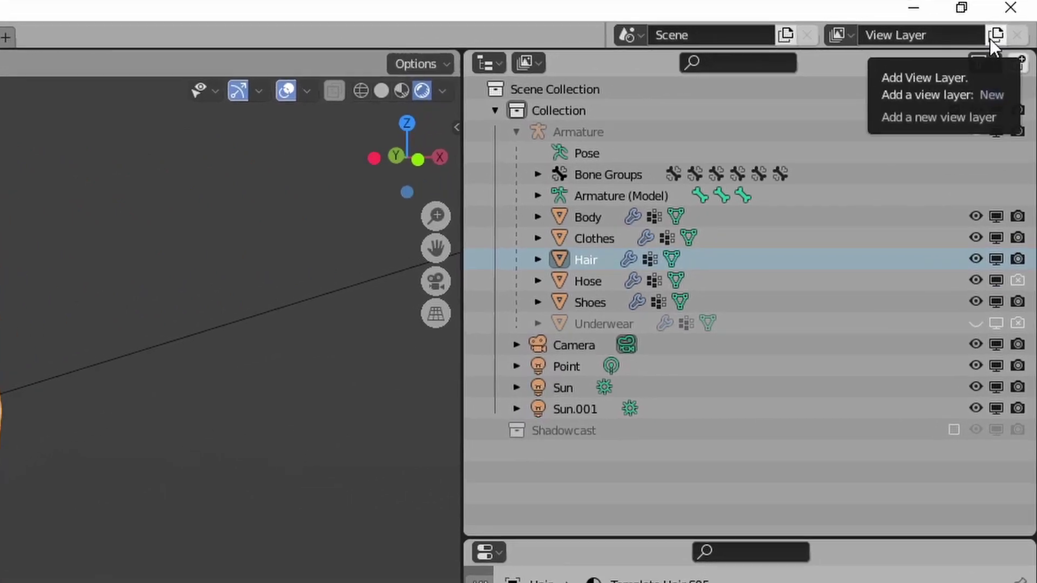
click(1016, 41)
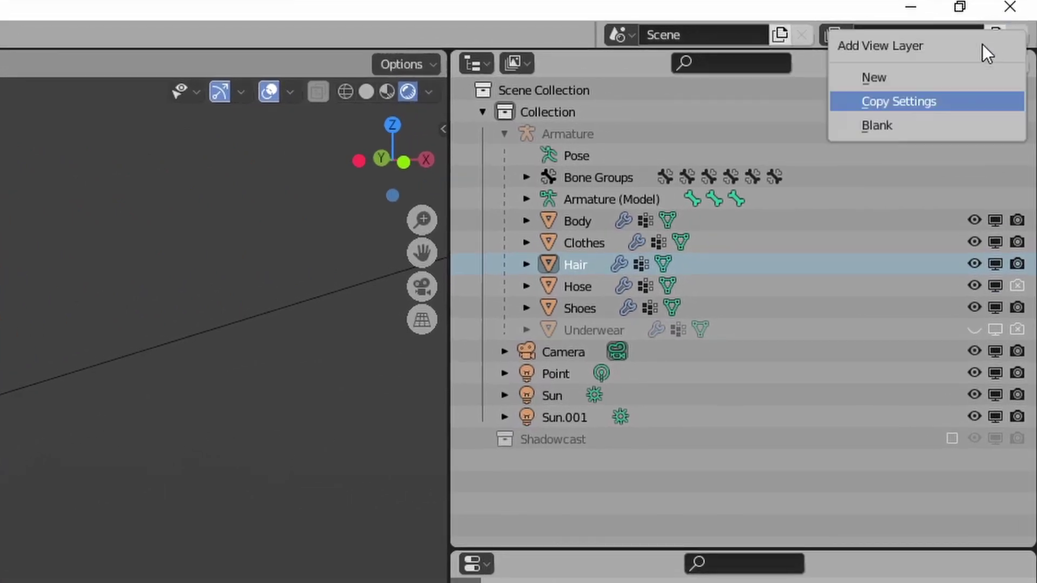
click(914, 104)
click(912, 33)
text(Ey)
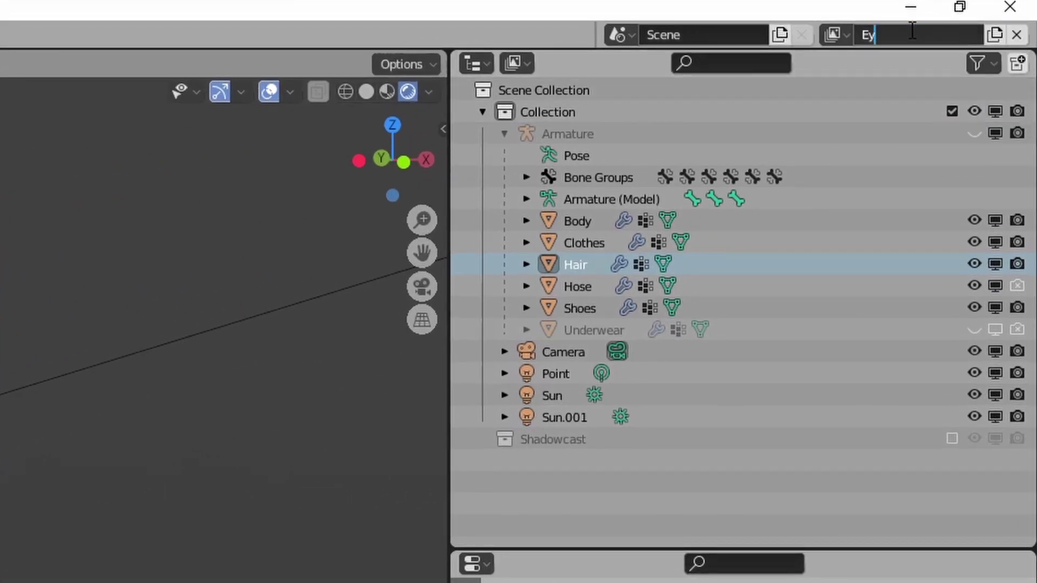
text(ebrows)
key(Return)
- Switch back to the original view layer and rename it 'Original Layer'
click(834, 35)
click(822, 85)
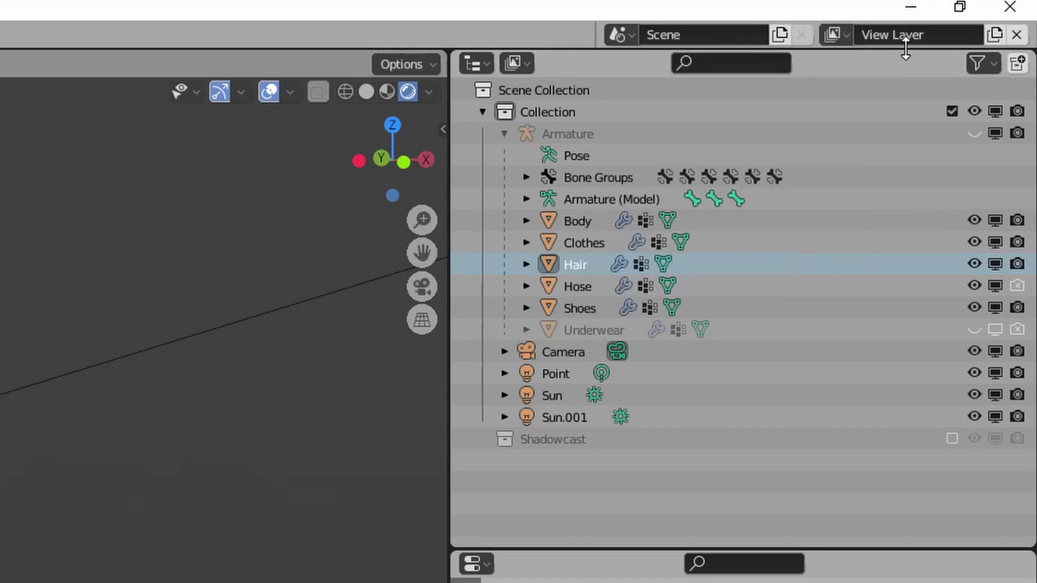
click(905, 28)
text(Original Layer)
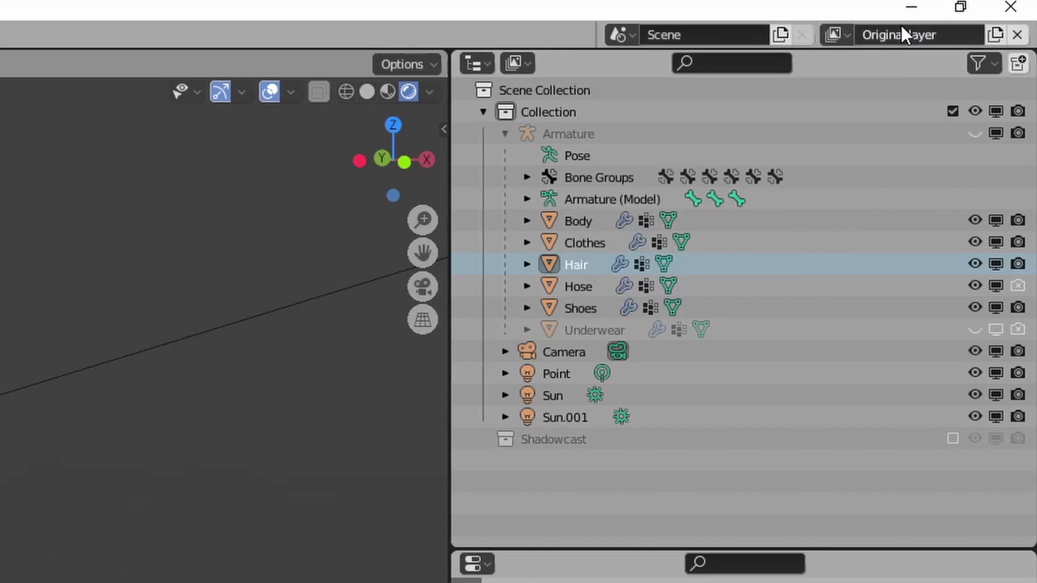
key(Return)
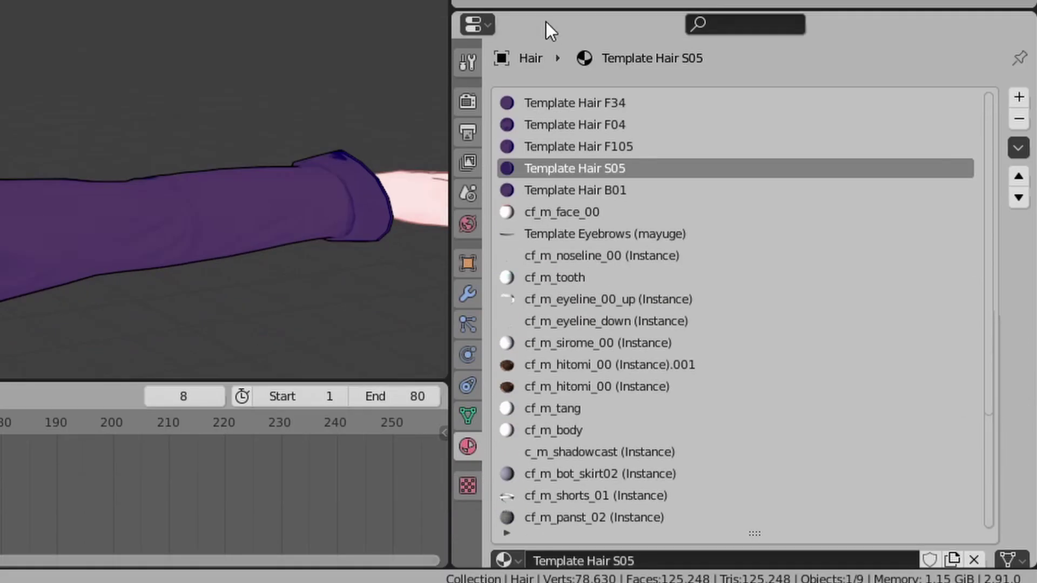
- Enable Transparent in the Film panel of Render Properties
click(468, 165)
drag(559, 5, 561, 0)
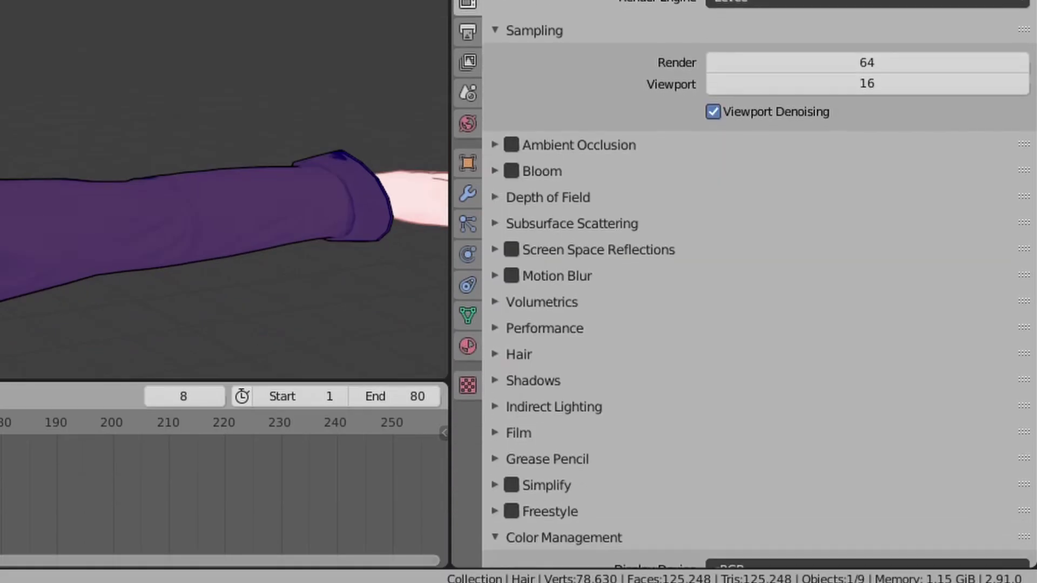
scroll(583, 260, down, 5)
click(591, 303)
scroll(592, 303, down, 2)
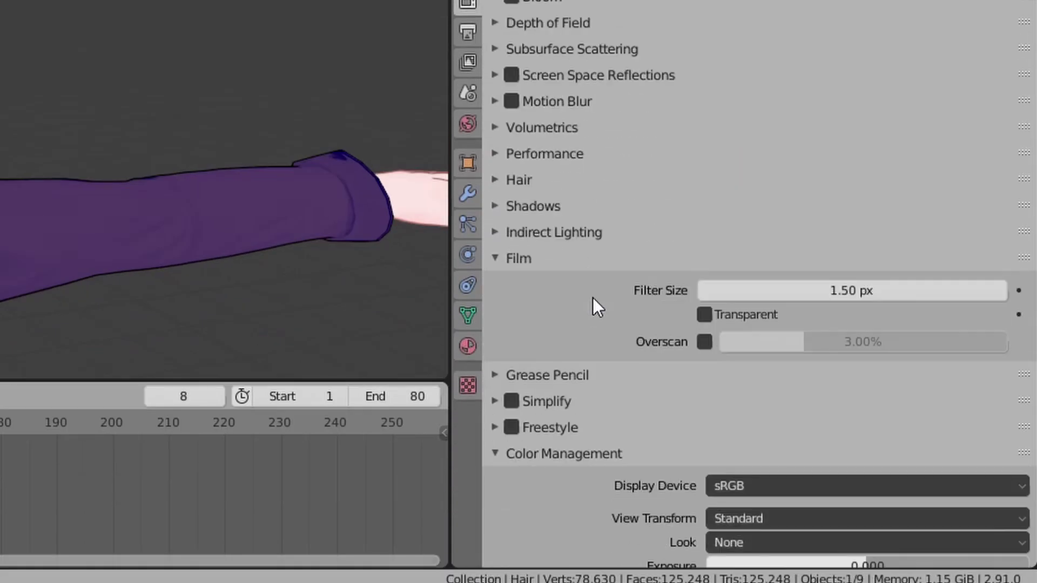
click(705, 315)
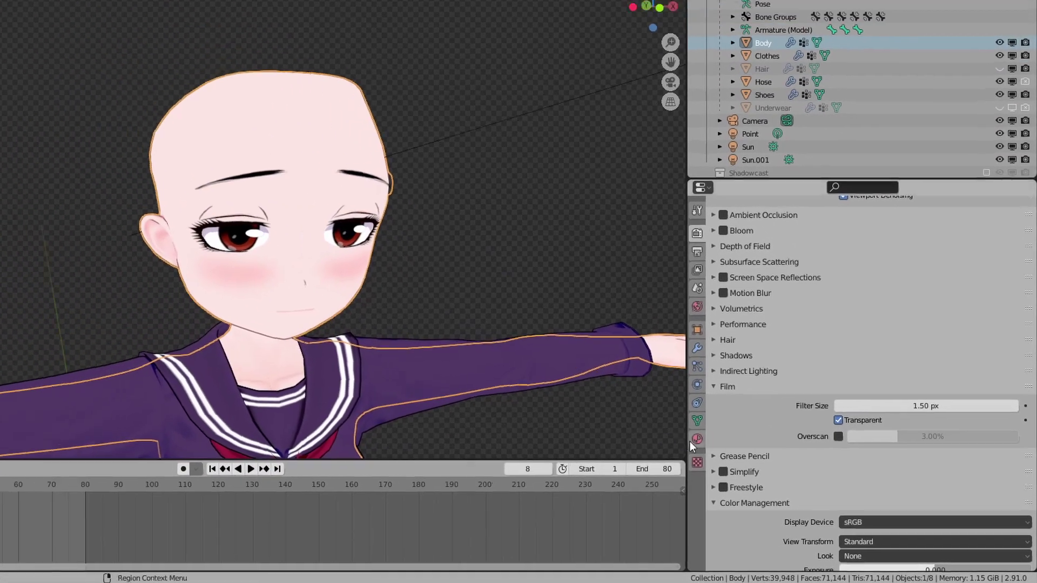
- Separate the faces using the Template Eyebrows (mayuge) material into a new object
click(697, 439)
scroll(821, 378, up, 5)
click(821, 303)
key(Tab)
key(alt+a)
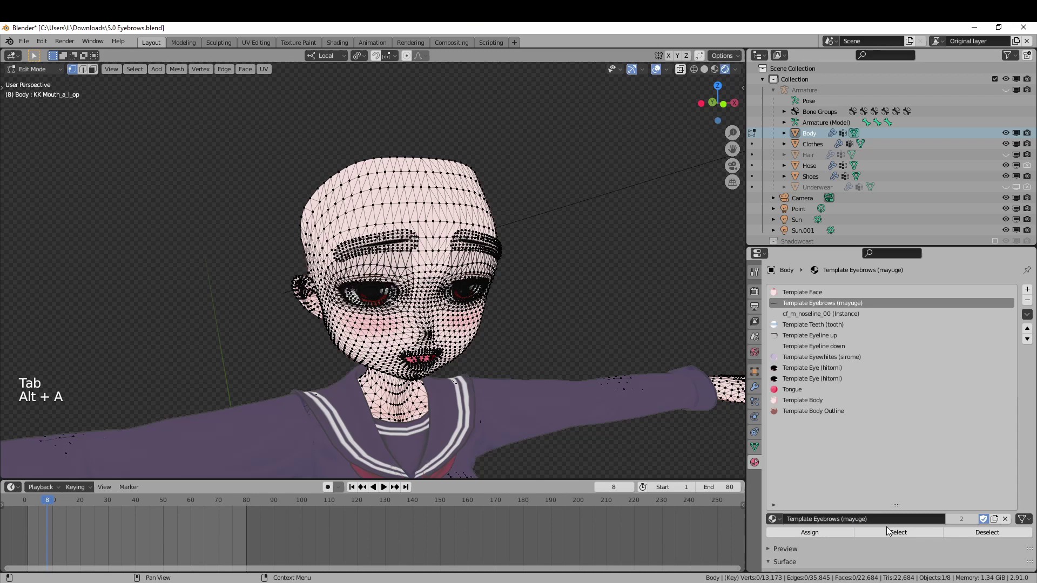
click(887, 531)
key(p)
click(604, 309)
- Rename the separated eyebrow object to 'Eyebrows'
key(Tab)
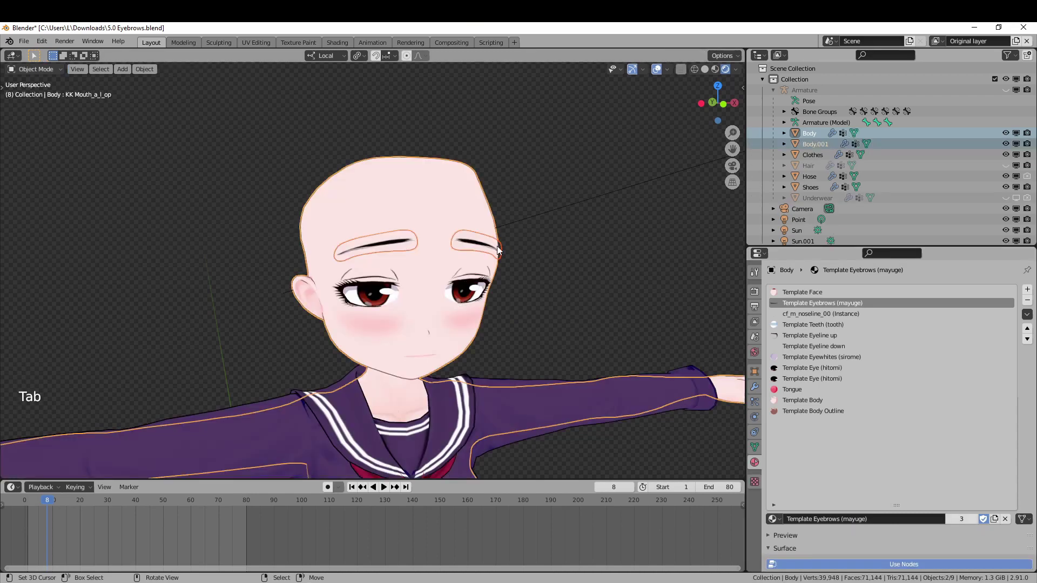
right_click(497, 247)
key(F2)
text(Eyebrows)
key(Return)
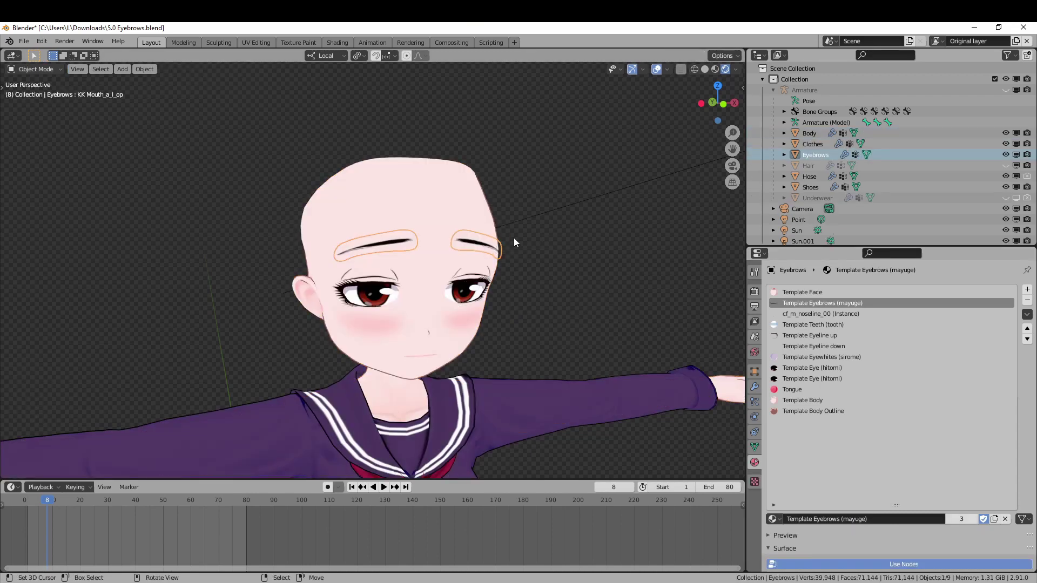
- Duplicate the Body and name the copy 'Body duplicated'
right_click(510, 235)
key(shift+d)
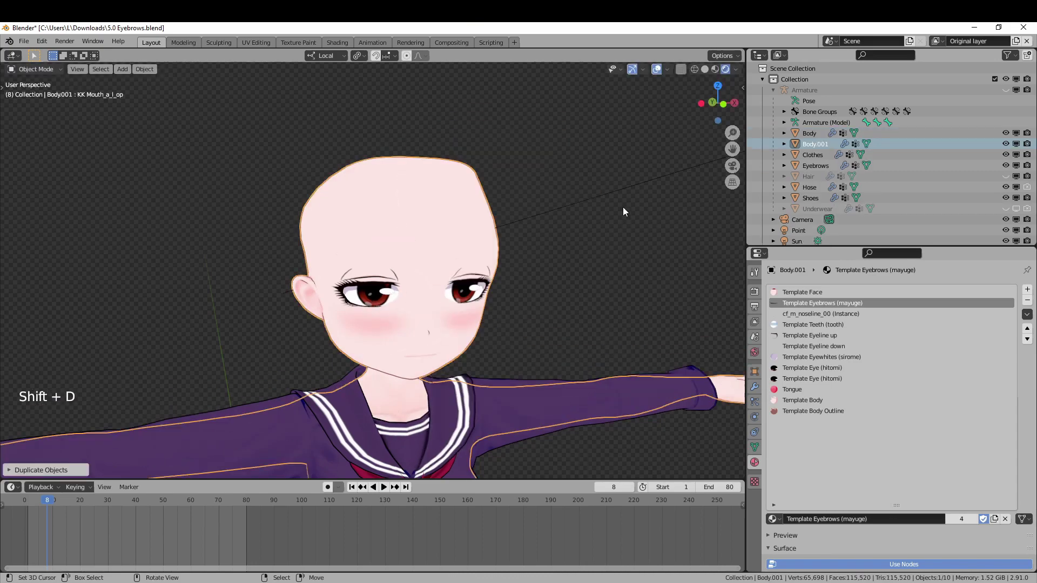
key(F2)
text(Body duplicated)
key(Return)
right_click(545, 243)
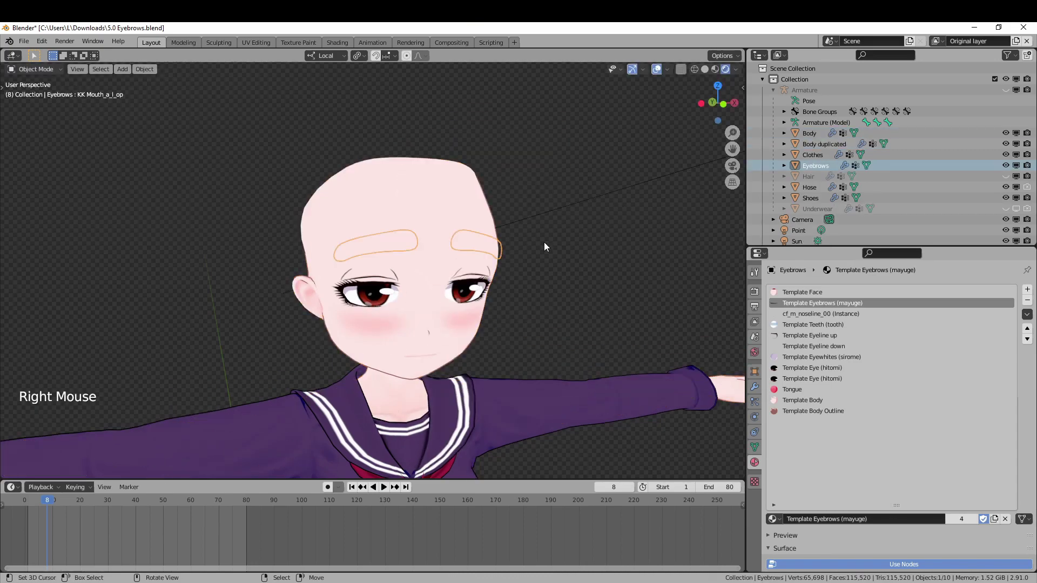
- Move Eyebrows into a new Eyebrows collection, and Body duplicated into it too
key(m)
click(556, 282)
right_click(480, 232)
key(m)
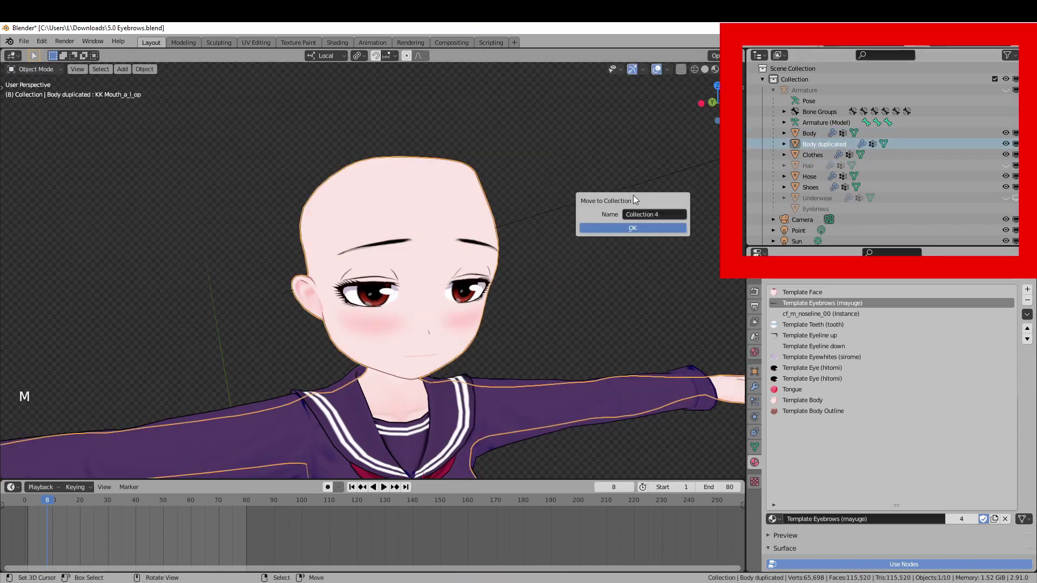
scroll(880, 162, down, 5)
key(m)
click(585, 237)
scroll(881, 162, down, 2)
- Move Body duplicated into a new collection named 'Body dupe'
key(m)
click(614, 173)
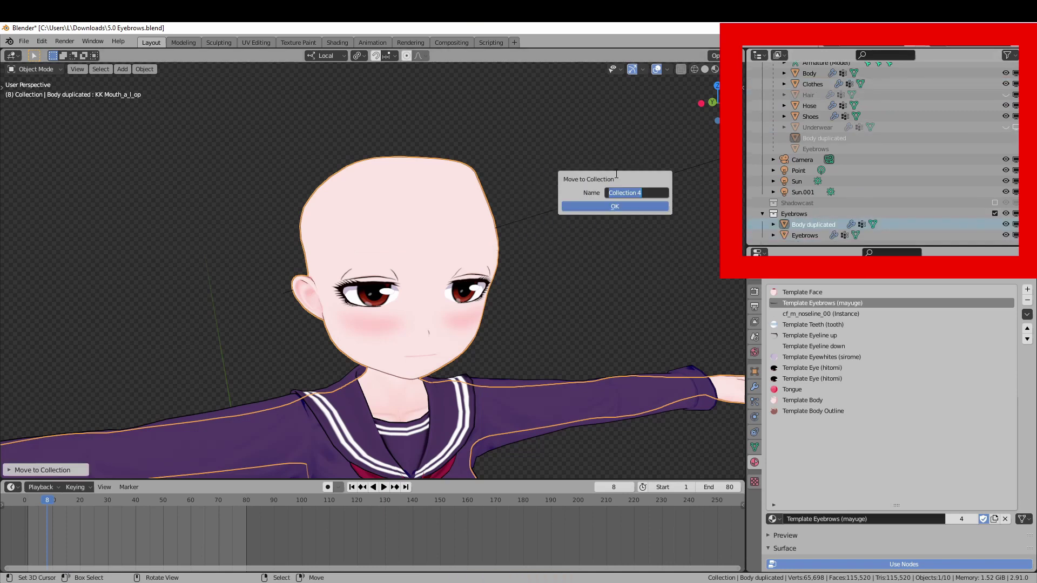
key(Escape)
key(ctrl+z)
key(m)
click(613, 172)
text(Body dup)
key(Return)
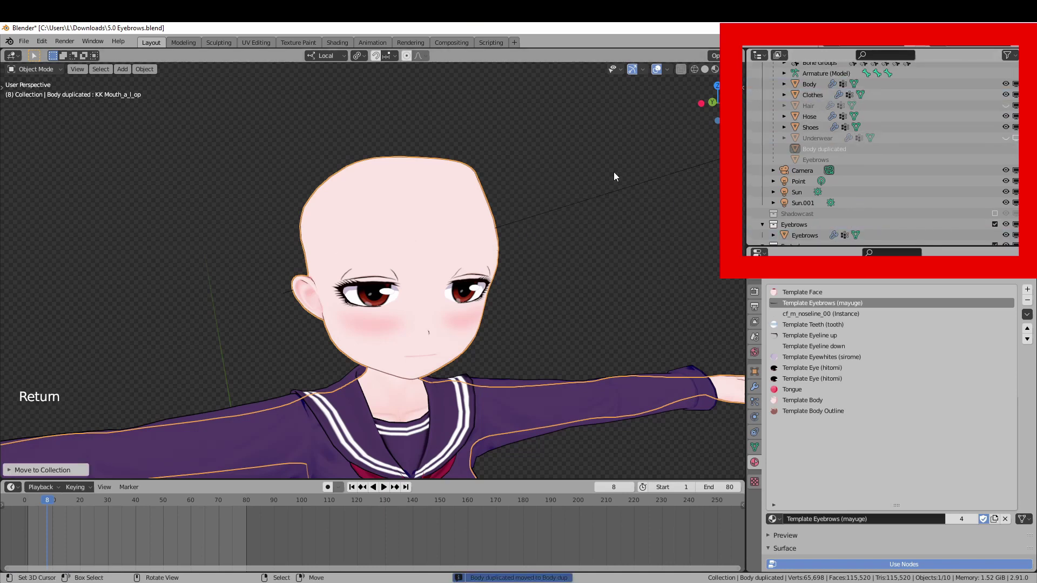
key(ctrl+z)
key(m)
click(622, 181)
text(Body dupe)
key(Return)
- Nest the Body dupe collection inside the Eyebrows collection
scroll(827, 174, down, 3)
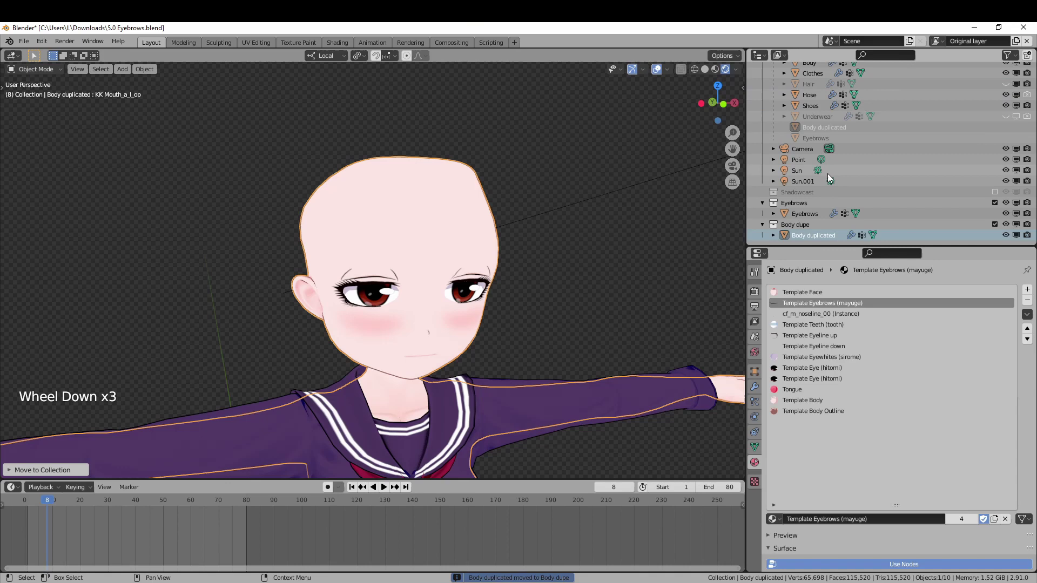
click(789, 223)
drag(790, 223, 799, 209)
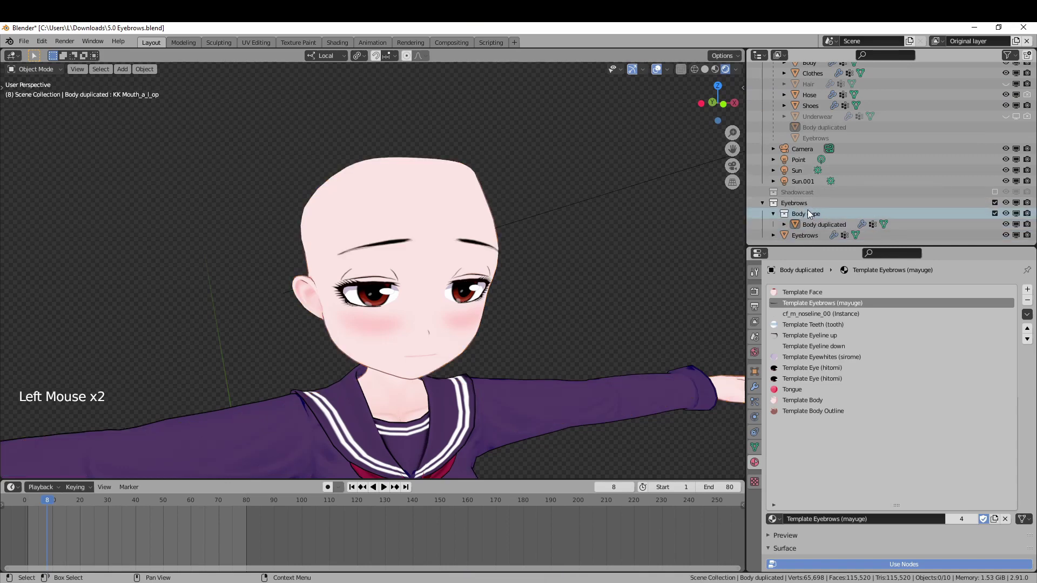
- Move the Camera, Point, Sun and Sun.001 out to the Scene Collection
click(807, 150)
shift+click(819, 182)
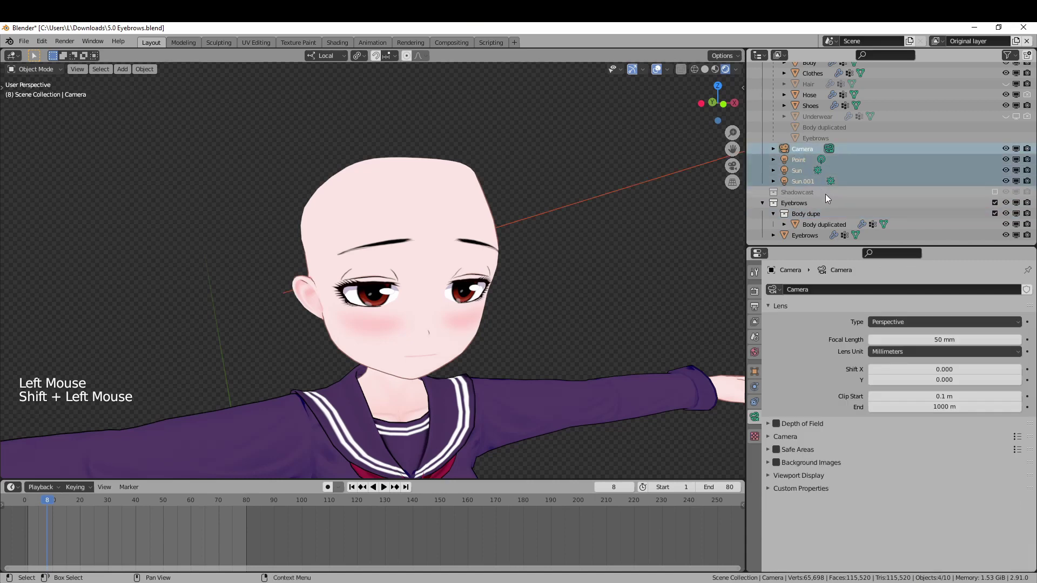
scroll(826, 192, up, 6)
scroll(825, 190, down, 7)
drag(805, 247, 805, 283)
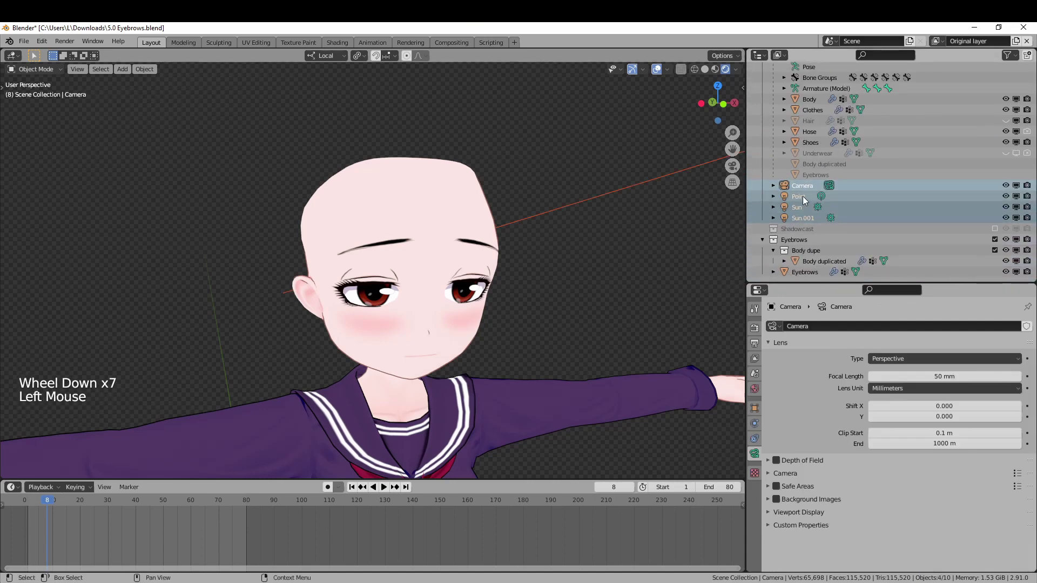
drag(803, 196, 801, 279)
scroll(800, 279, down, 3)
scroll(809, 236, up, 5)
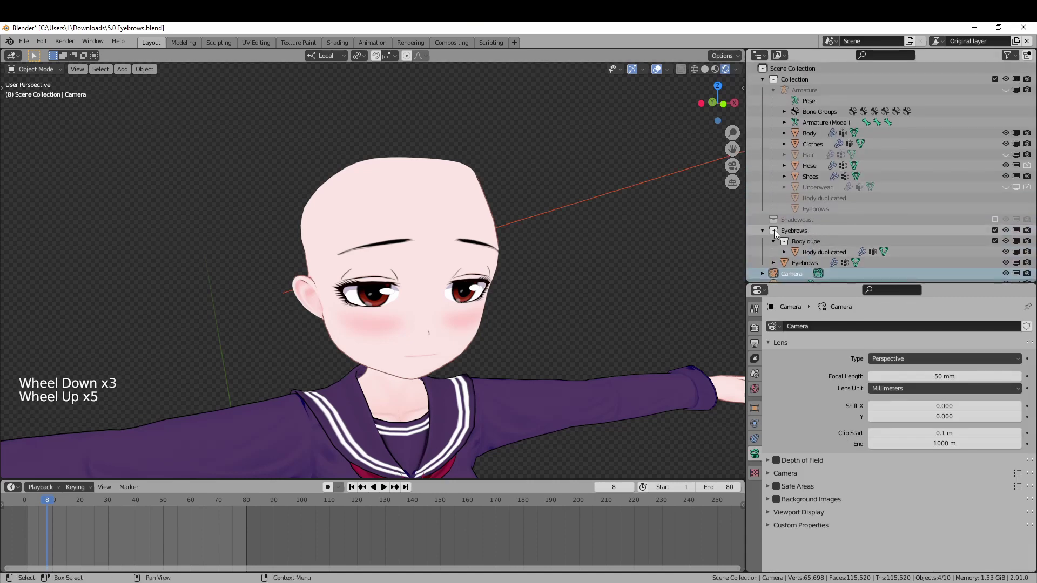
- Switch to the Eyebrows view layer and exclude the main Collection from it
click(763, 231)
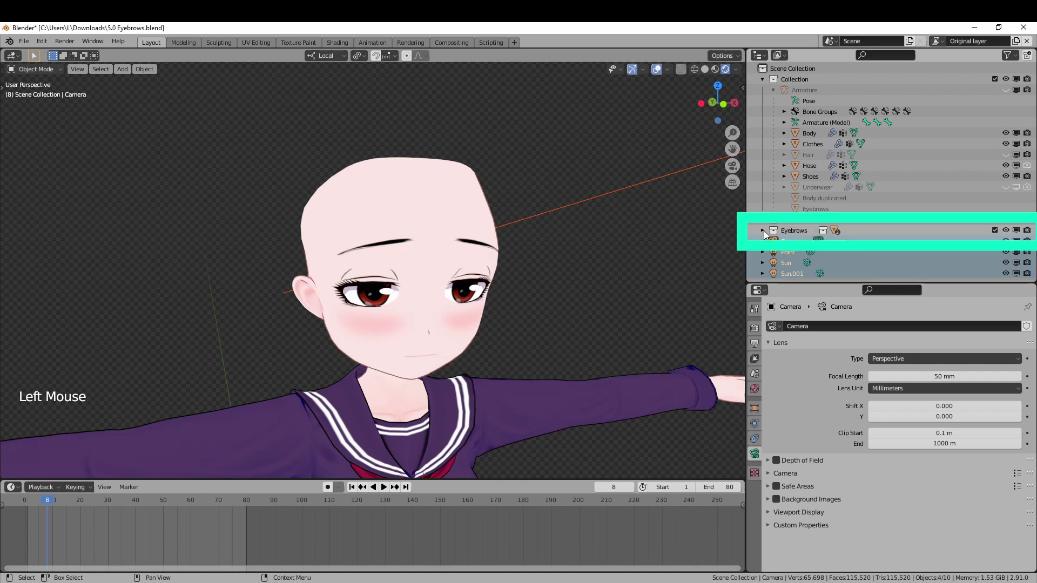
click(763, 231)
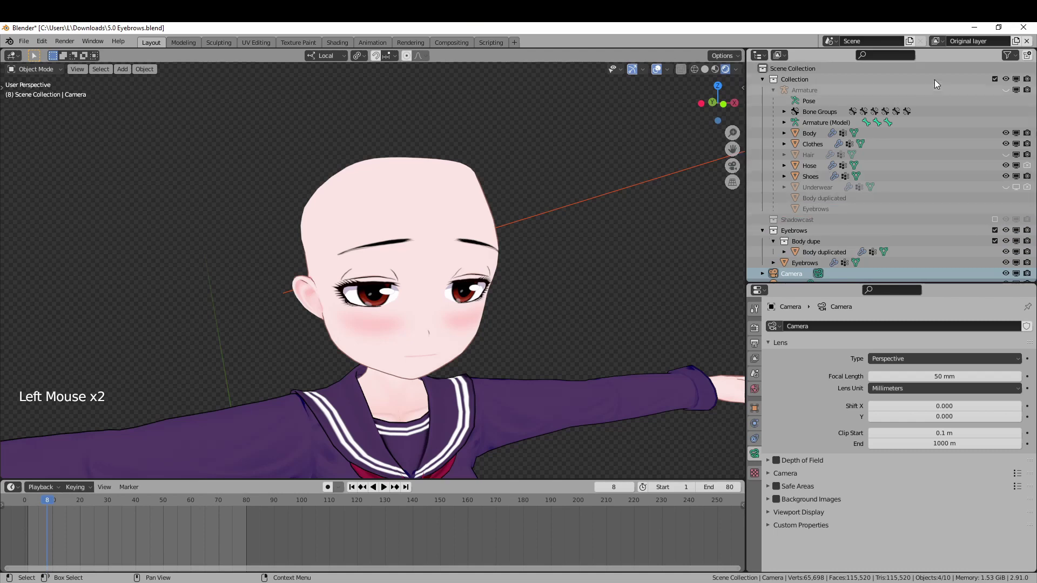
click(938, 42)
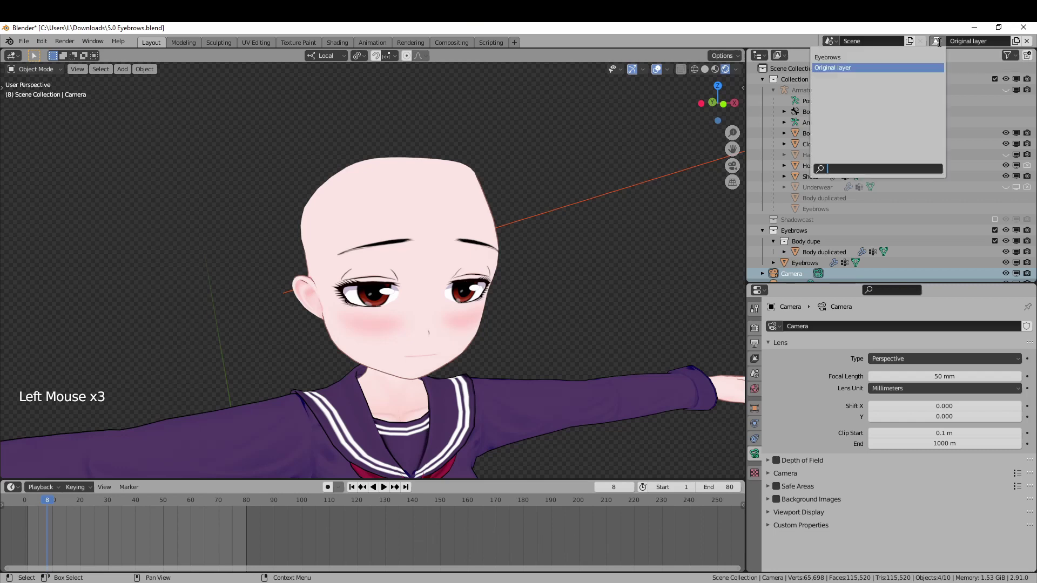
click(911, 57)
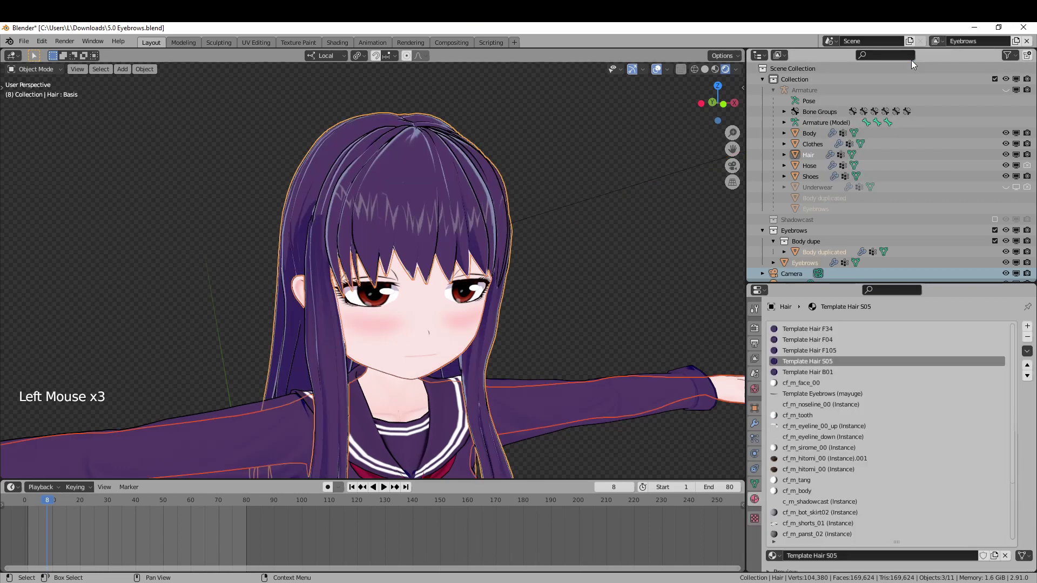
right_click(498, 182)
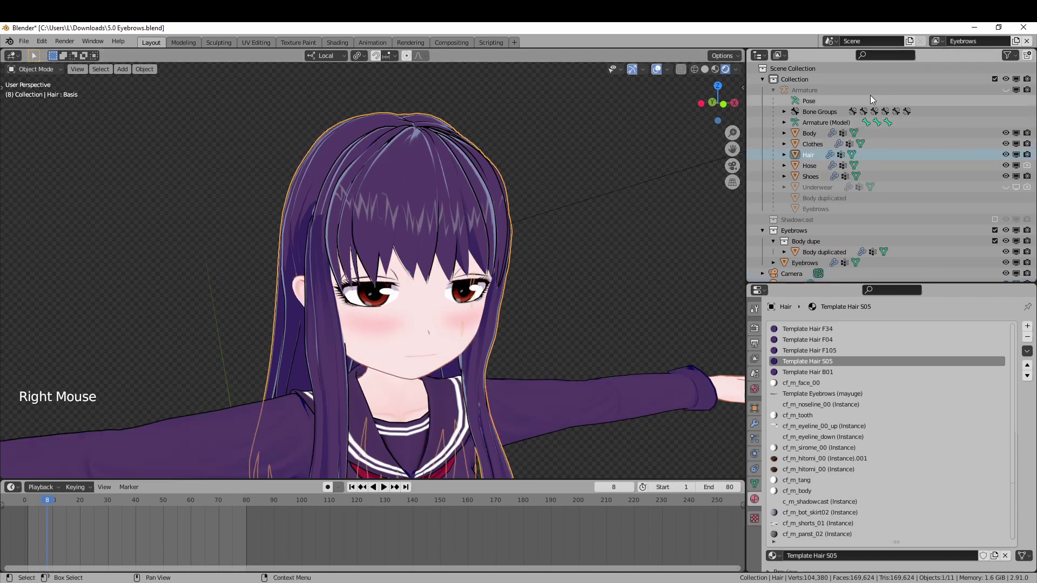
click(995, 79)
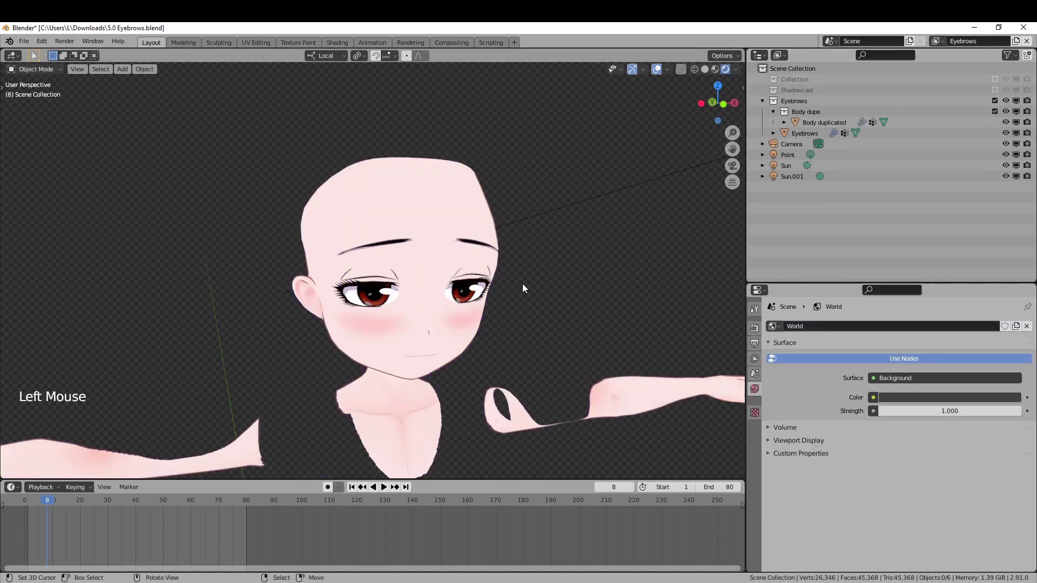
- Remove Body duplicated's extra material slots, leaving only Body holdout
click(816, 128)
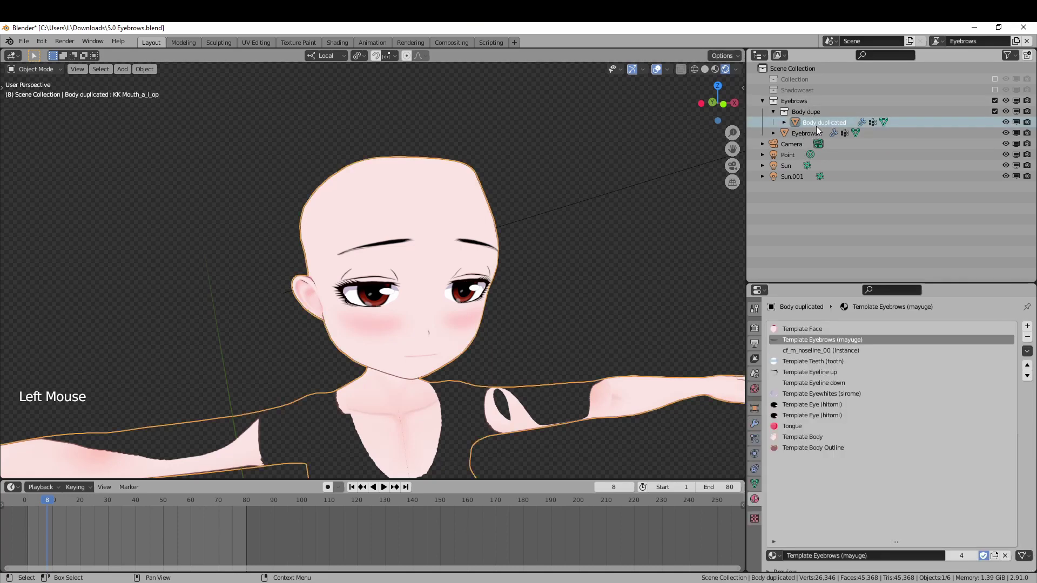
click(1028, 337)
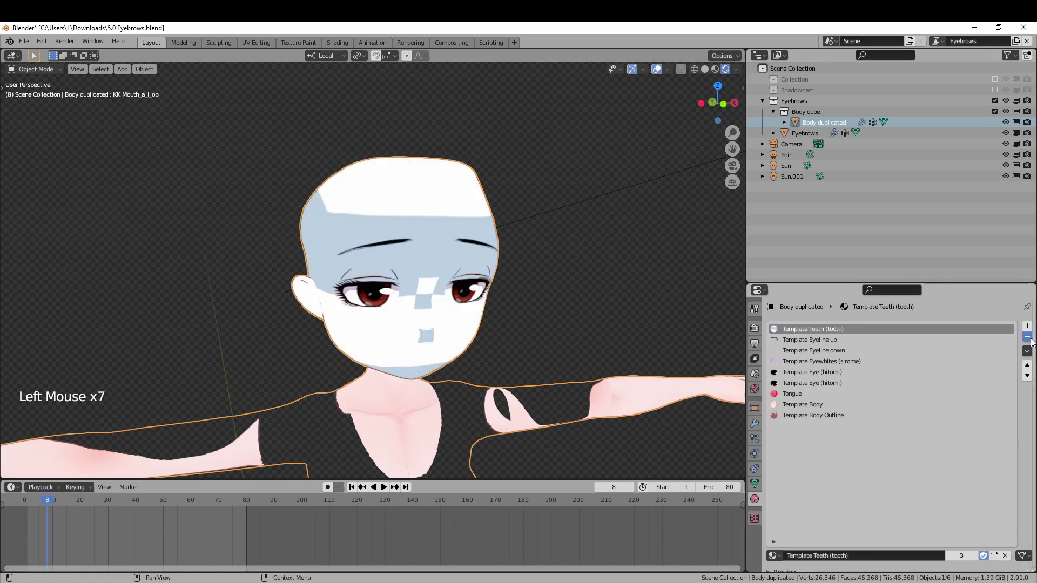
click(1027, 337)
click(1027, 337)
click(512, 161)
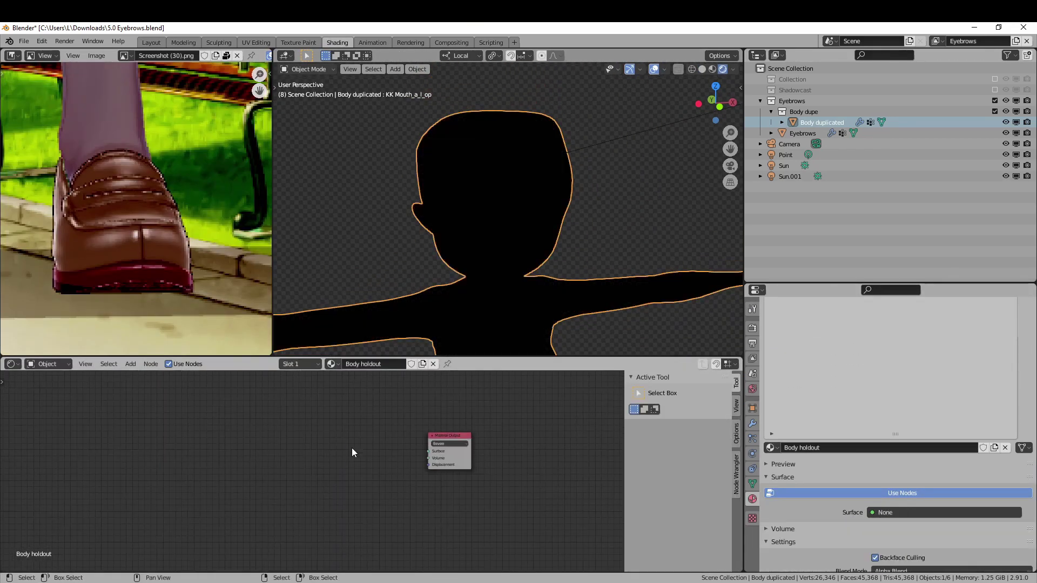
- Add a Holdout node and connect it to the Material Output Surface
scroll(352, 453, up, 2)
key(shift+a)
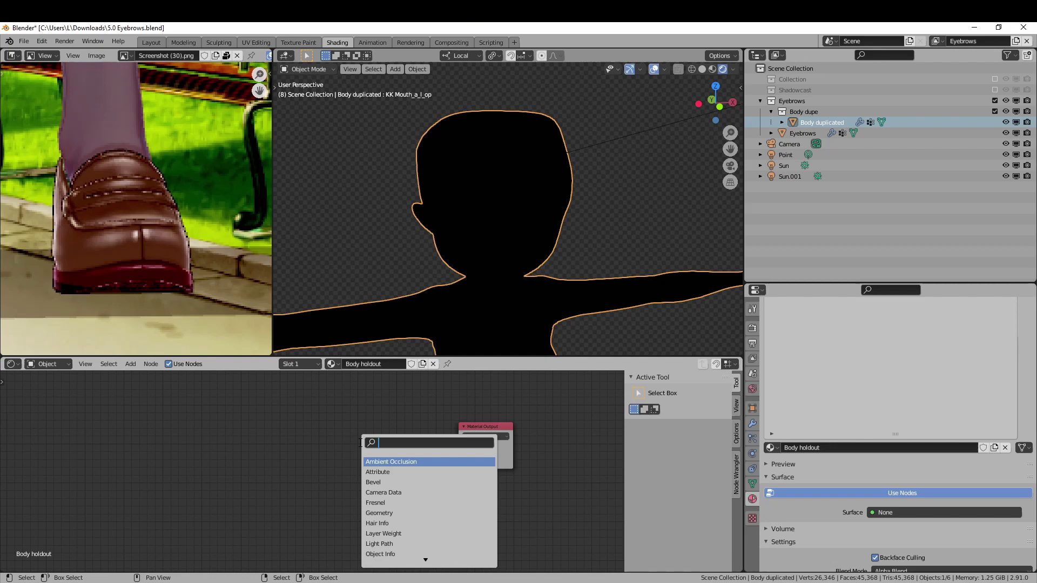
text(ho)
key(Return)
click(361, 444)
drag(413, 456, 459, 446)
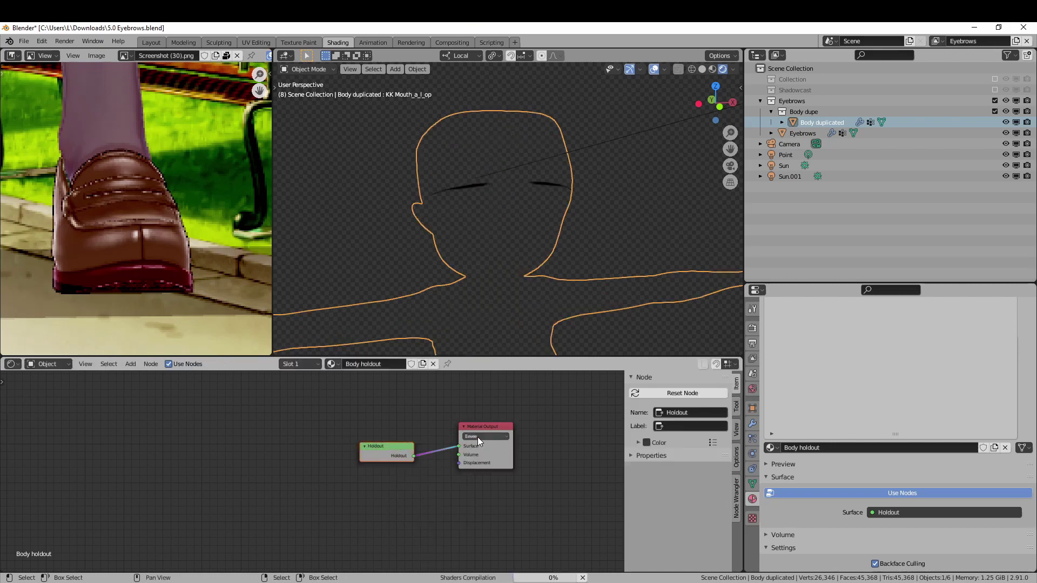
middle_drag(544, 238, 370, 141)
- Back in Layout, delete the OH_OUTLINE modifier from the Eyebrows object
click(151, 42)
scroll(397, 286, up, 1)
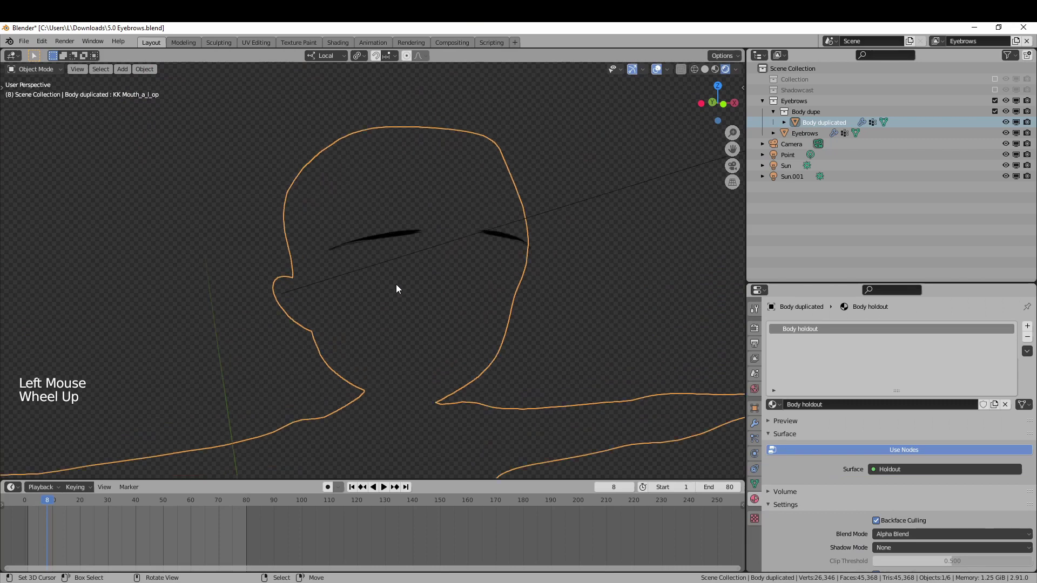
middle_drag(379, 290, 544, 287)
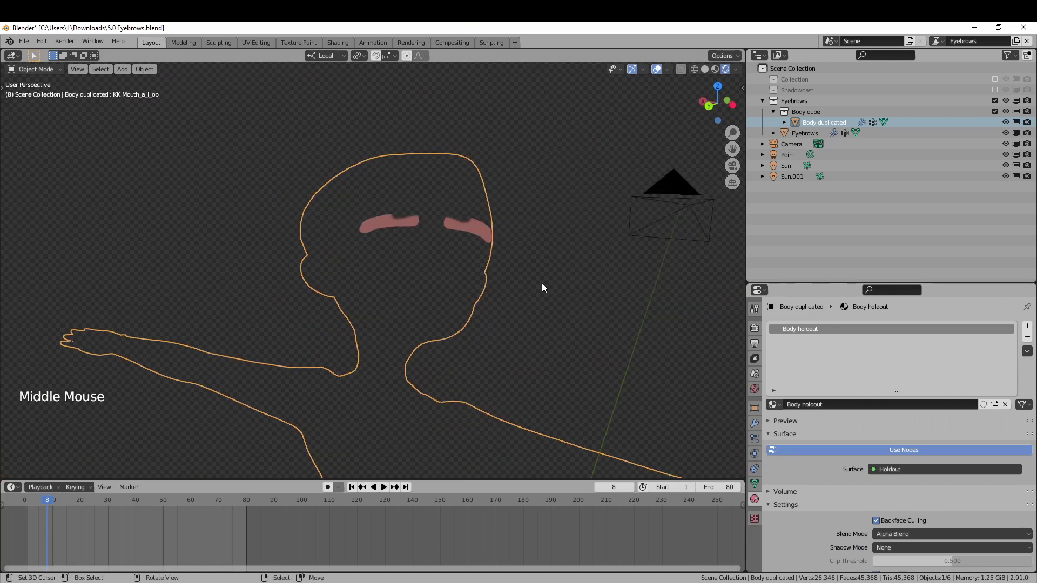
right_click(491, 238)
shift+middle_drag(491, 236, 491, 243)
click(754, 423)
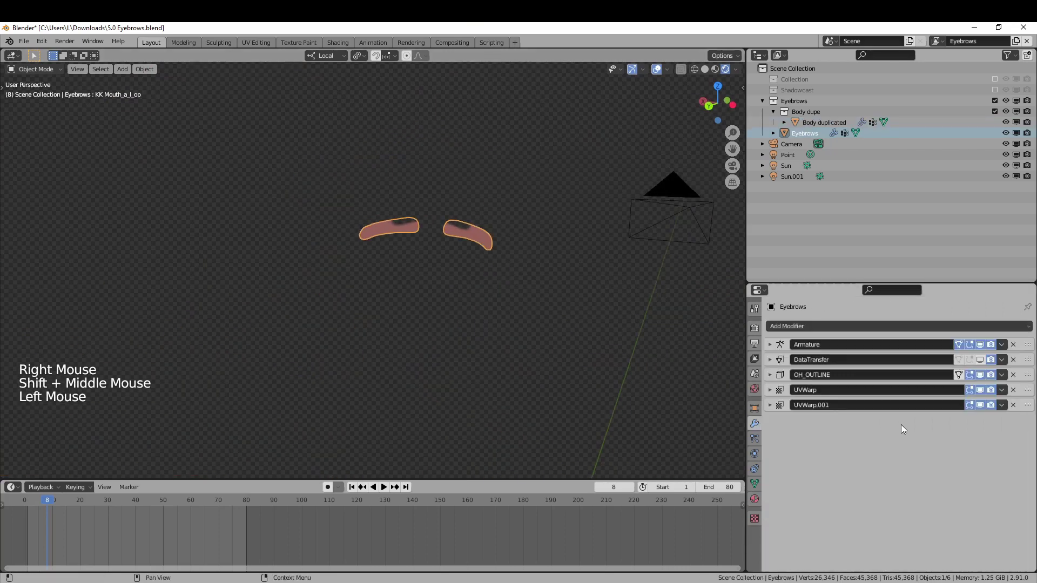
click(1014, 376)
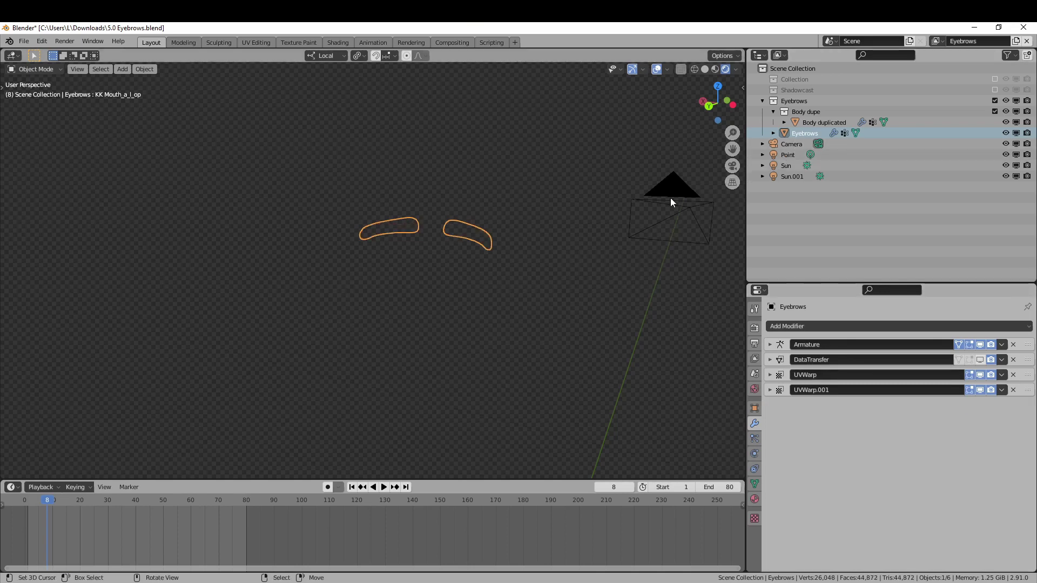
- Turn off Backface Culling on the holdout material and inspect the eyebrows
middle_drag(670, 197, 552, 282)
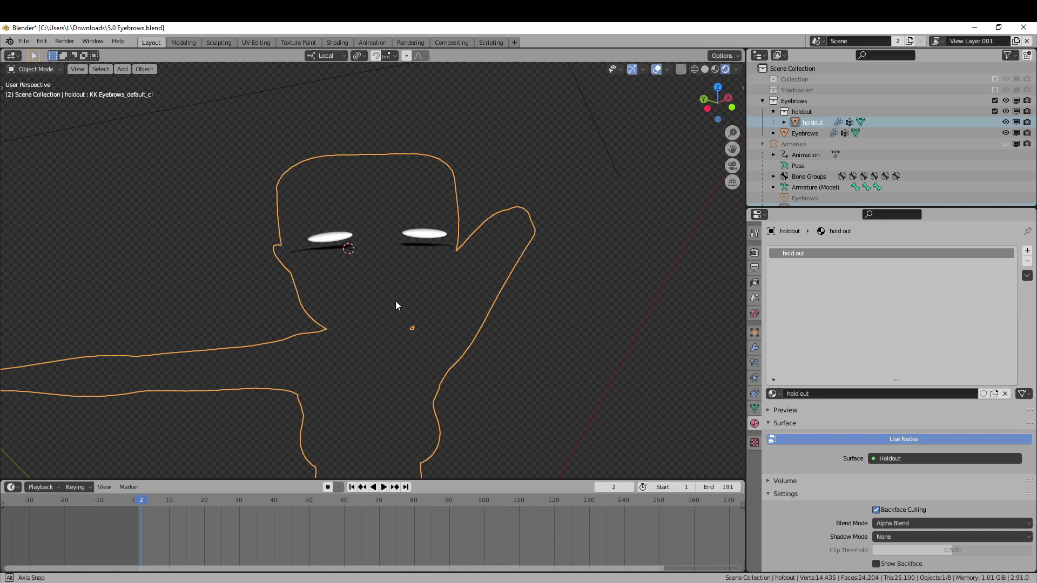
middle_drag(398, 304, 629, 304)
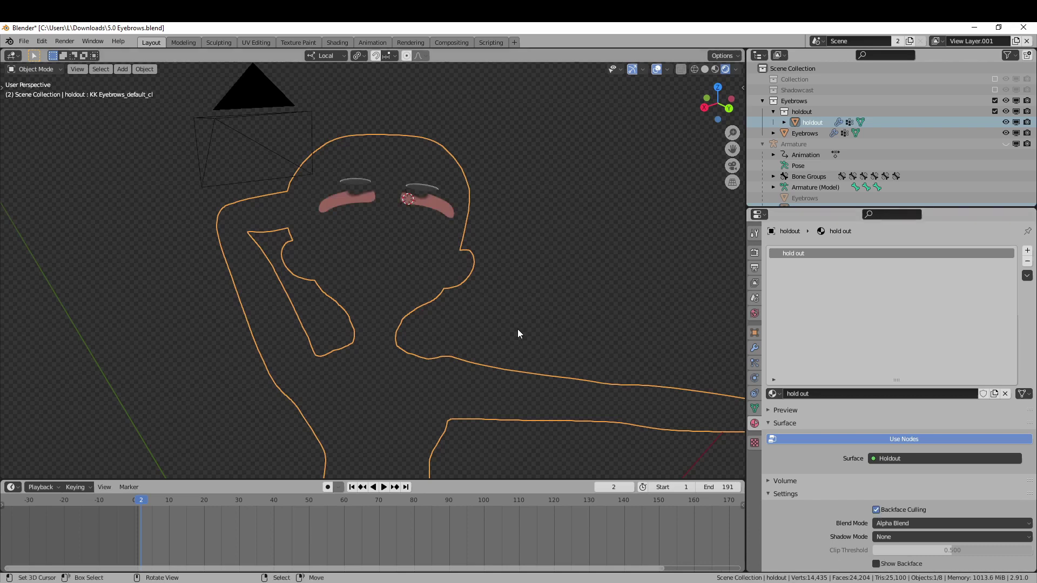
click(877, 510)
middle_drag(638, 335, 1, 274)
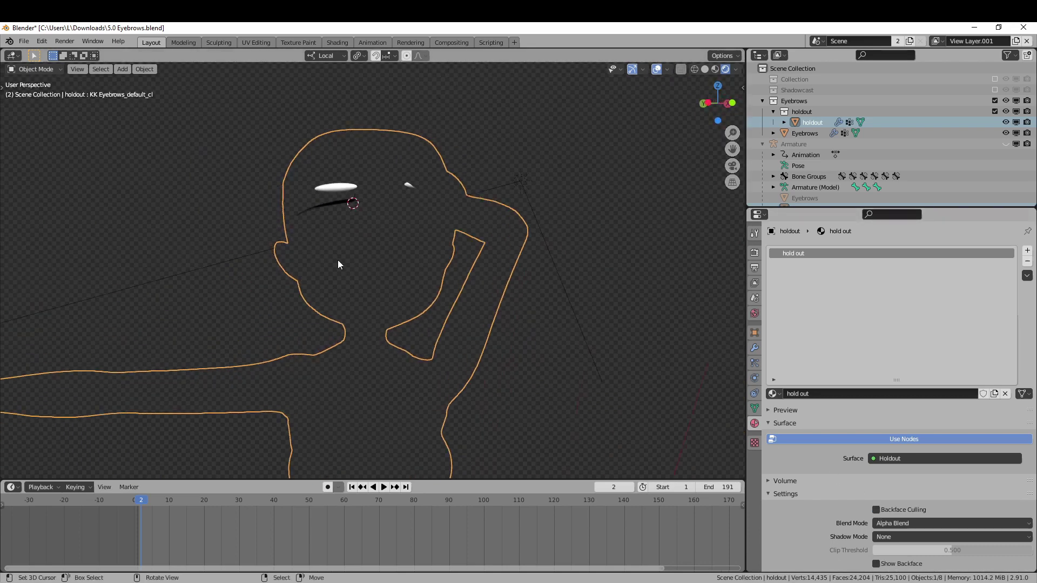
key(Tab)
mouse_move(412, 261)
middle_down()
mouse_move(486, 294)
mouse_move(637, 299)
mouse_move(614, 308)
mouse_move(398, 267)
middle_up()
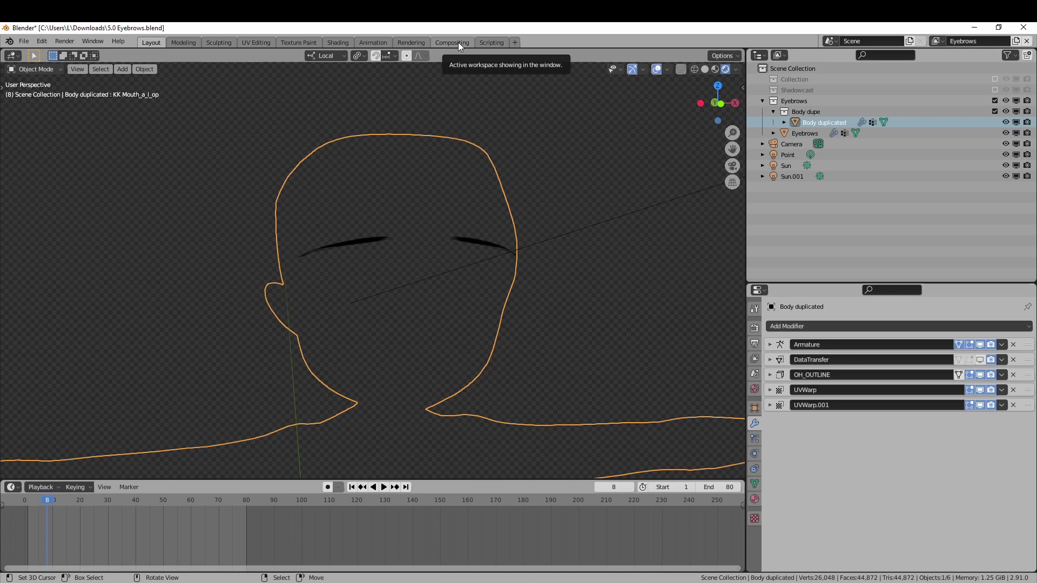
- Switch to the Original layer view layer and exclude the Body dupe collection
click(937, 42)
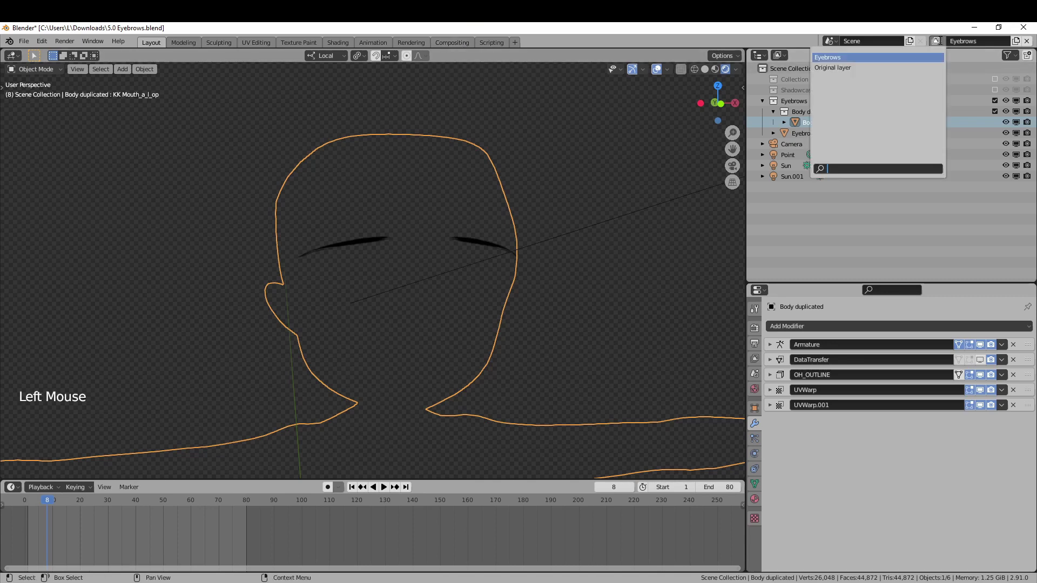
click(891, 66)
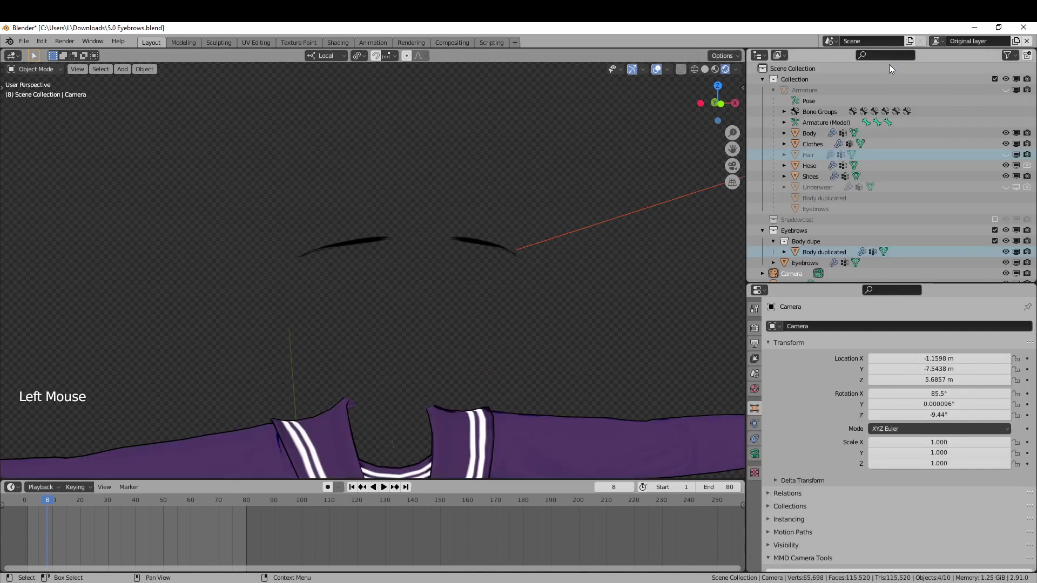
click(996, 241)
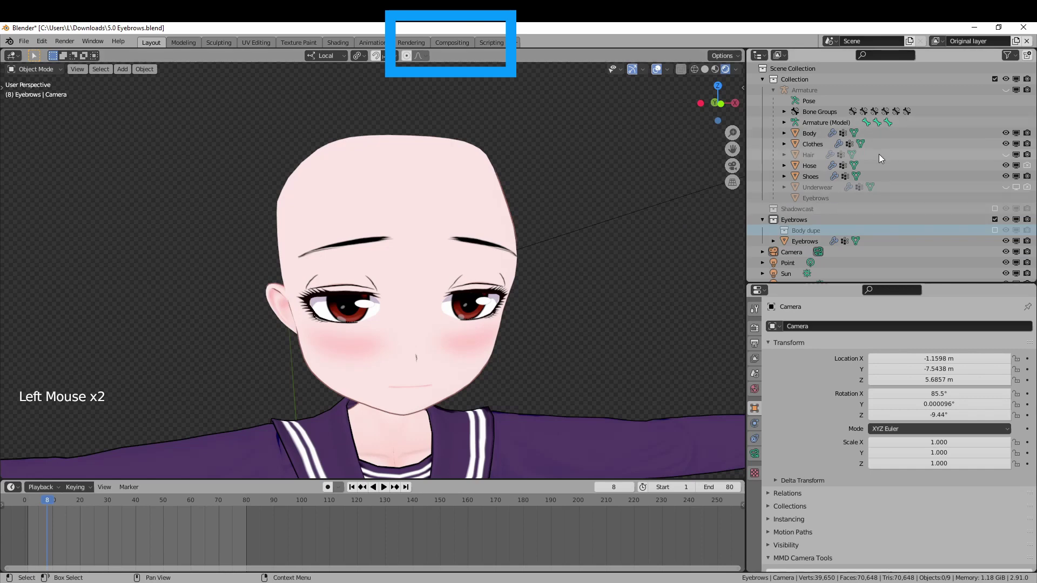
- Enable compositing nodes and add a second Render Layers node set to Eyebrows
click(452, 42)
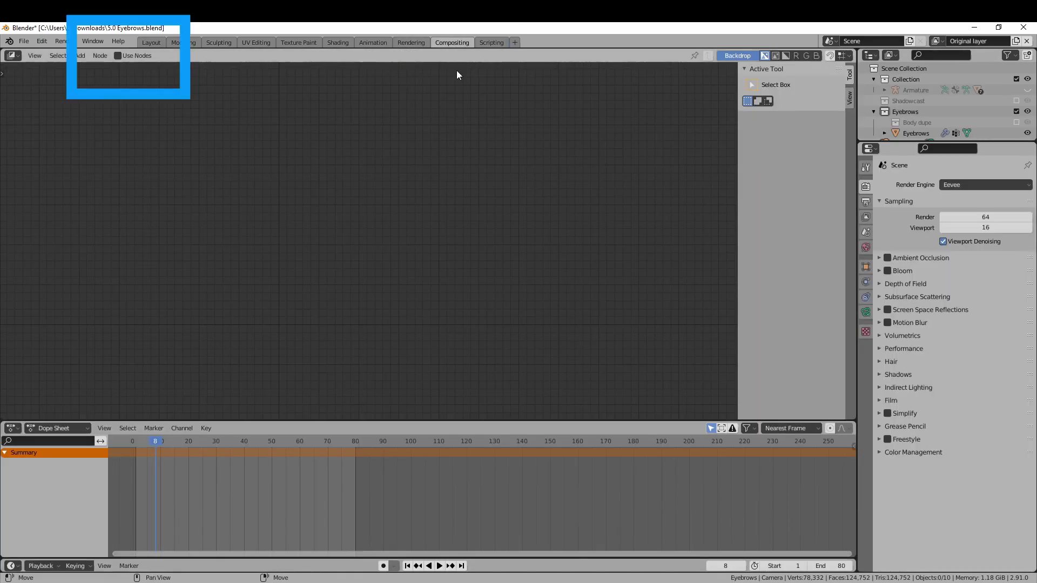
click(144, 61)
drag(254, 150, 326, 235)
key(g)
click(210, 272)
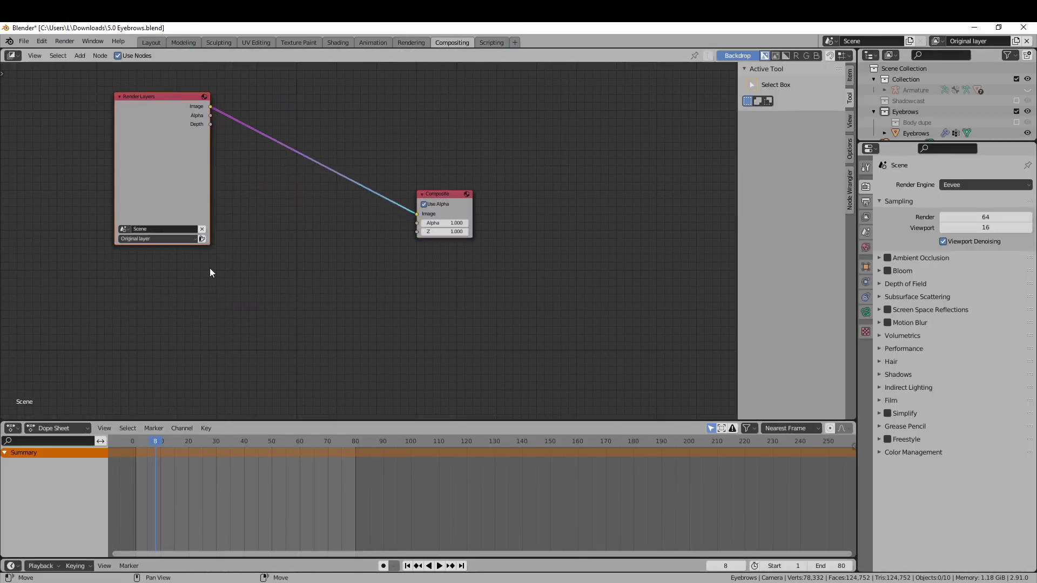
key(shift+d)
click(255, 264)
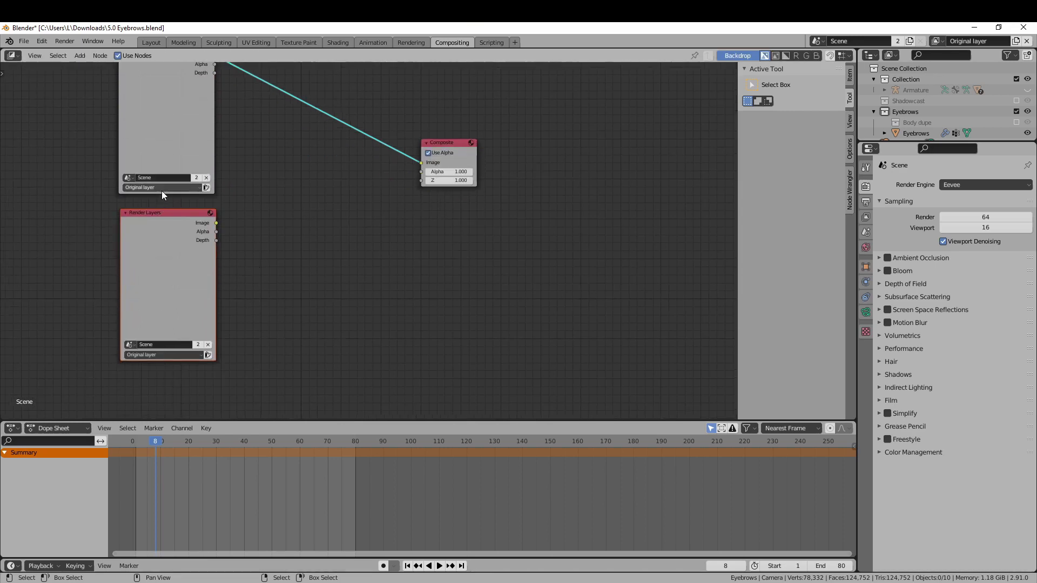
click(165, 356)
click(160, 372)
- Add a Mix node fed by Eyebrows Image and Alpha, then render with F12
key(shift+a)
click(290, 281)
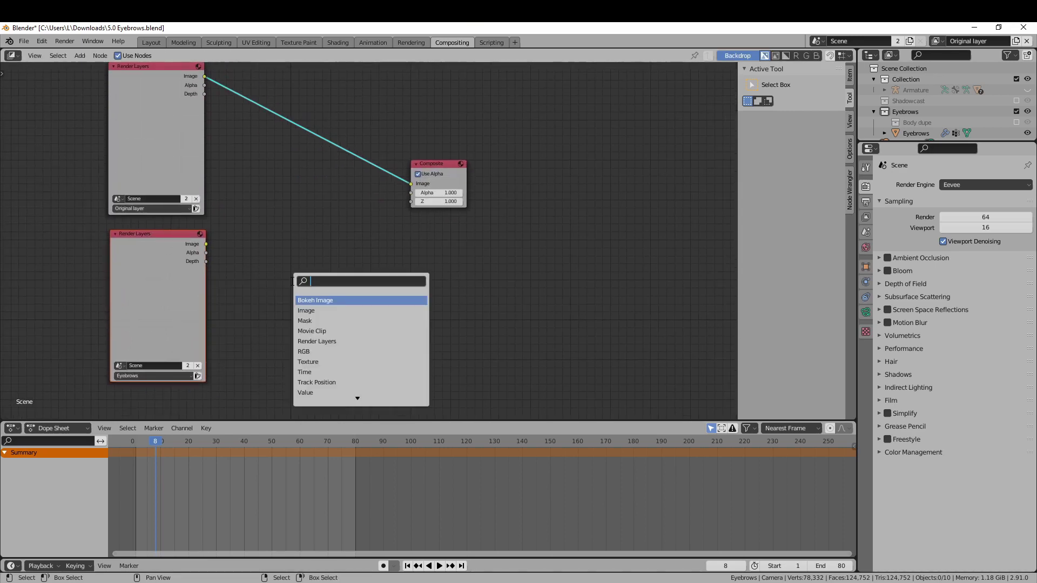
key(Return)
click(298, 135)
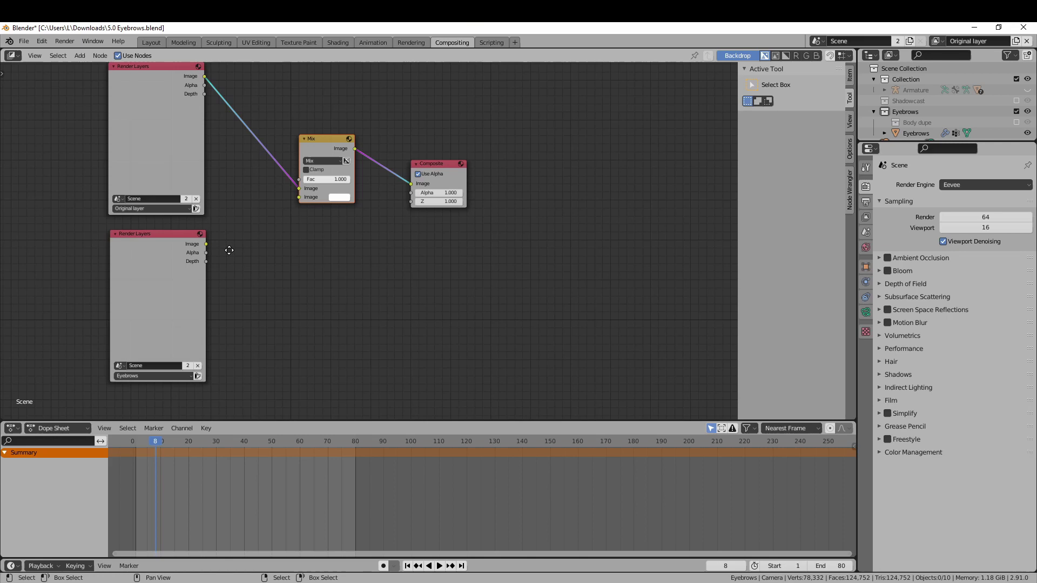
middle_drag(230, 250, 240, 283)
drag(216, 277, 309, 233)
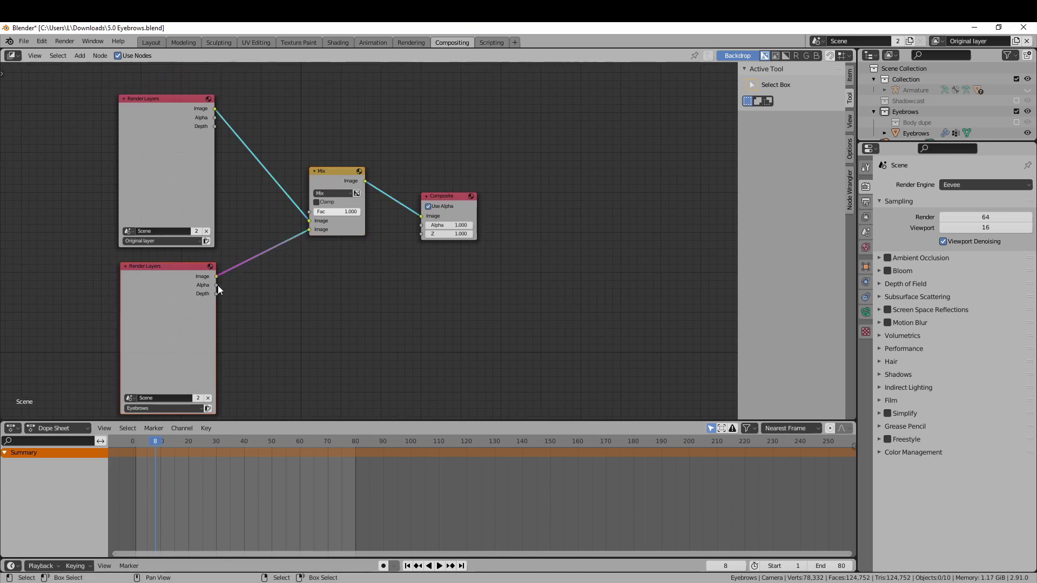
drag(217, 285, 309, 211)
drag(442, 202, 439, 177)
key(F12)
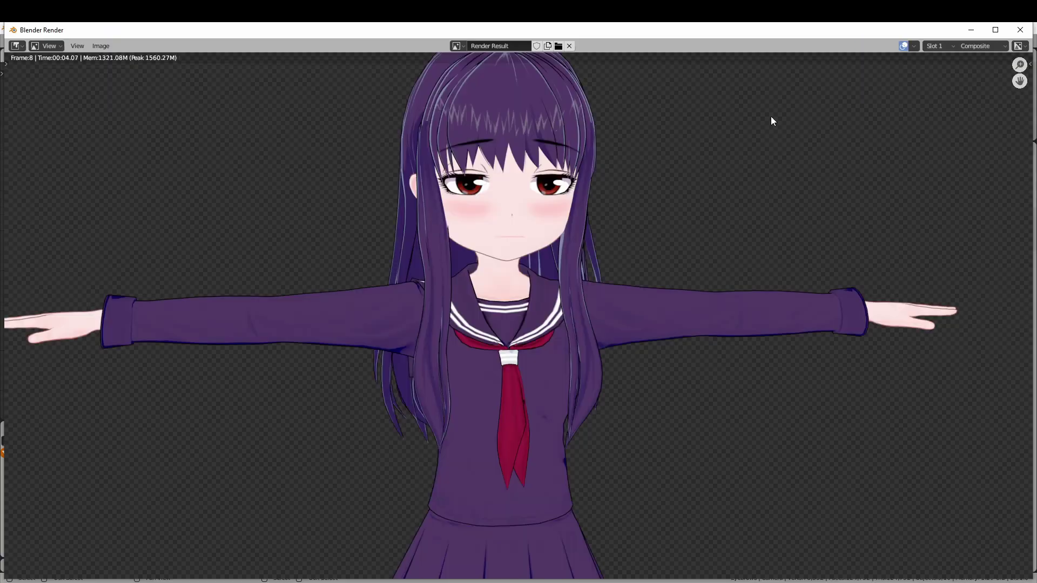
- Switch the Render Result to the Eyebrows layer, then back to Original layer
click(957, 47)
click(966, 83)
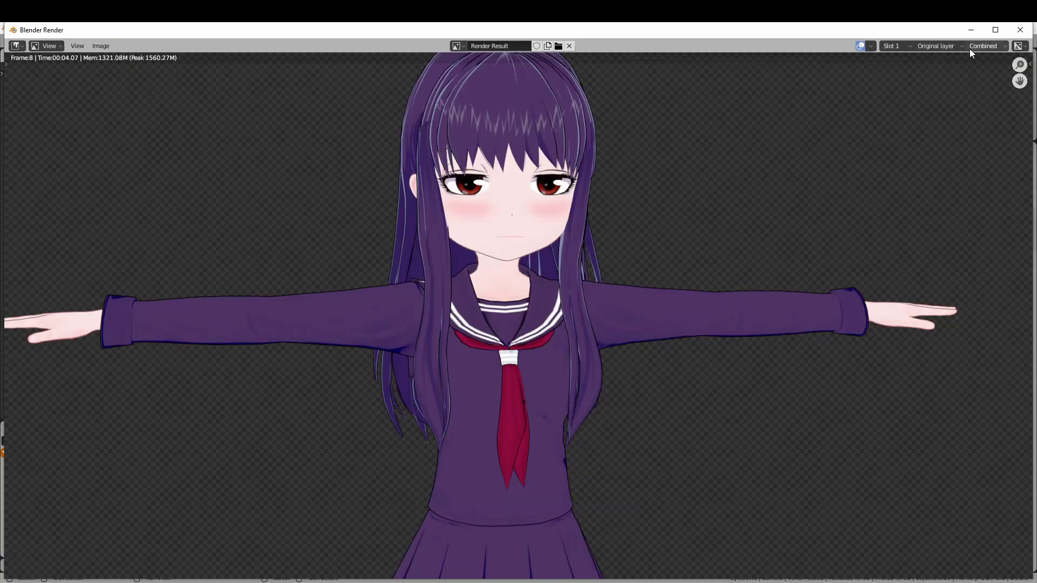
click(967, 46)
click(938, 46)
click(941, 74)
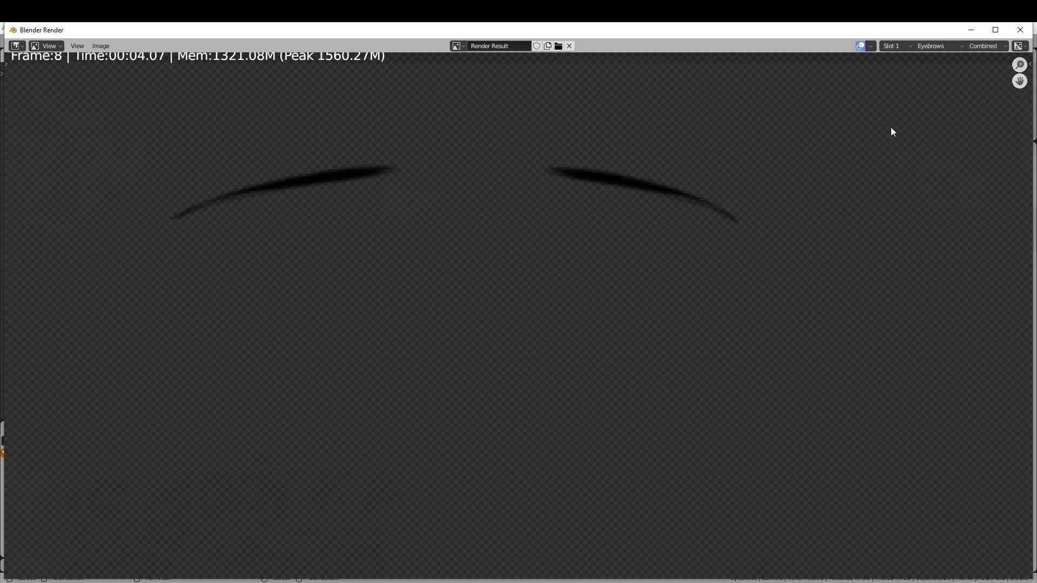
click(937, 46)
click(924, 86)
scroll(683, 196, down, 5)
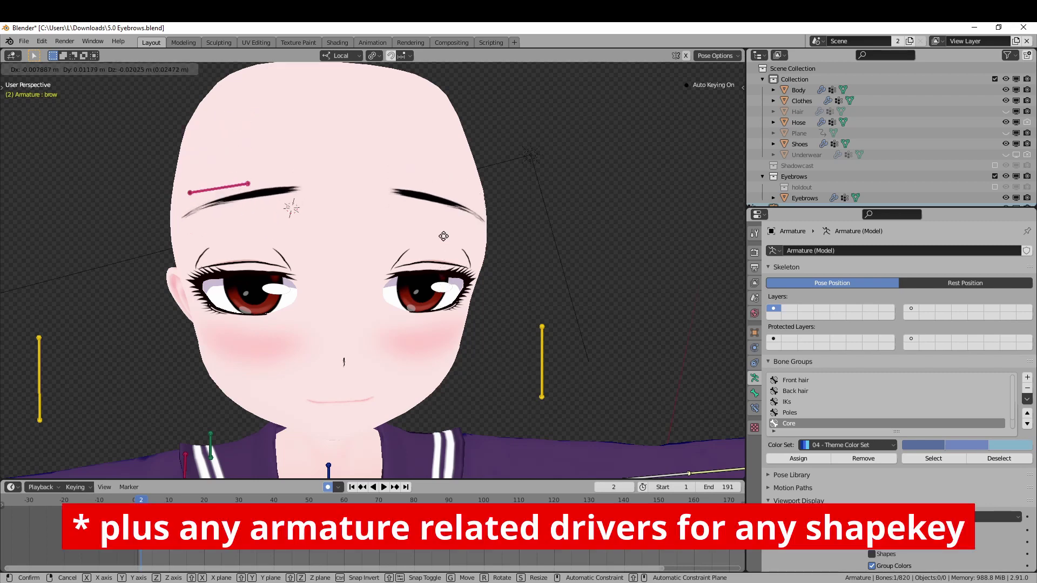
- Test Body's KK Eyebrows_angry_cl shape key, then reset it to 0
click(444, 236)
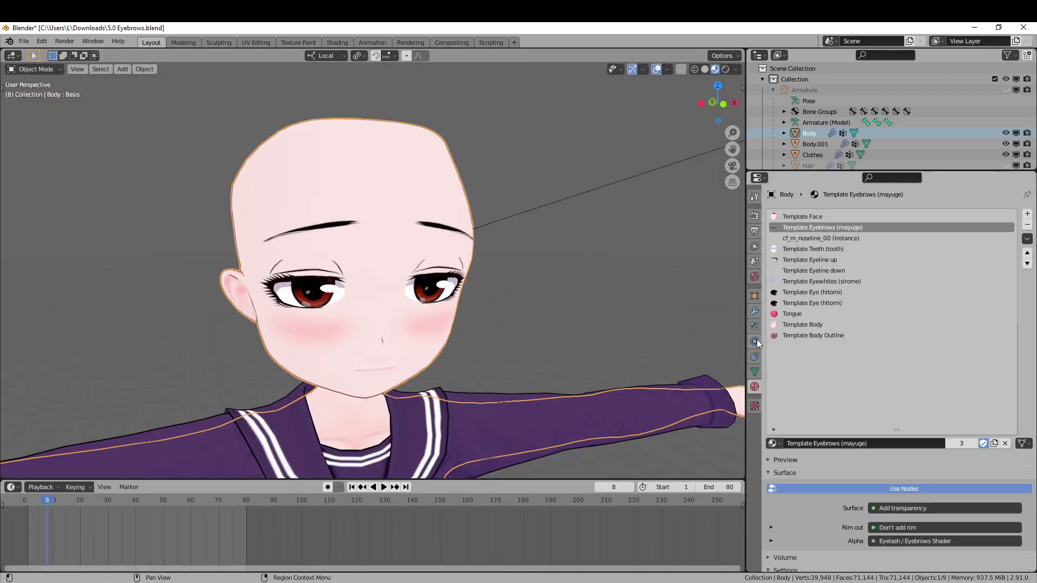
click(755, 372)
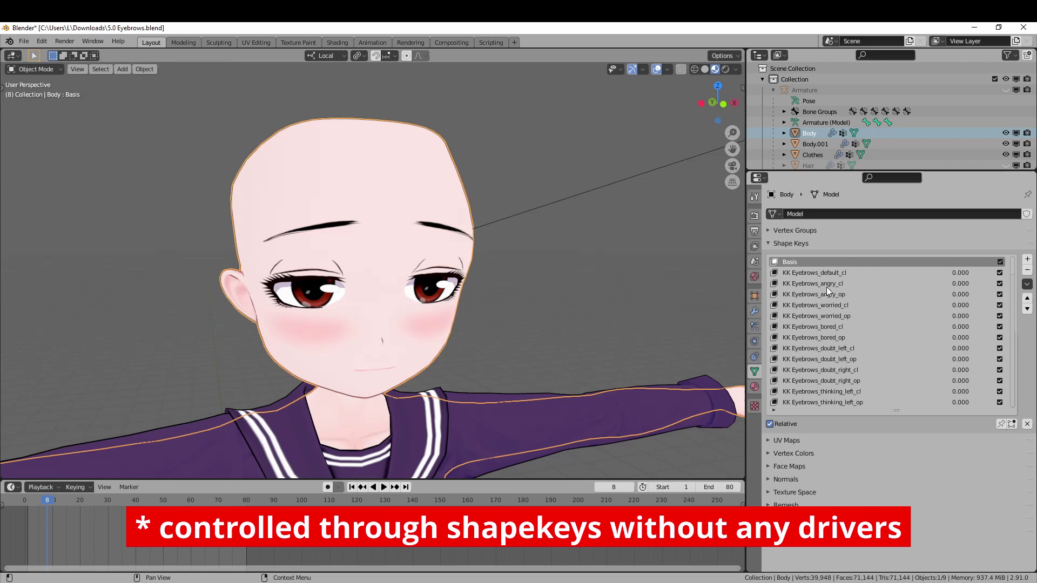
click(884, 285)
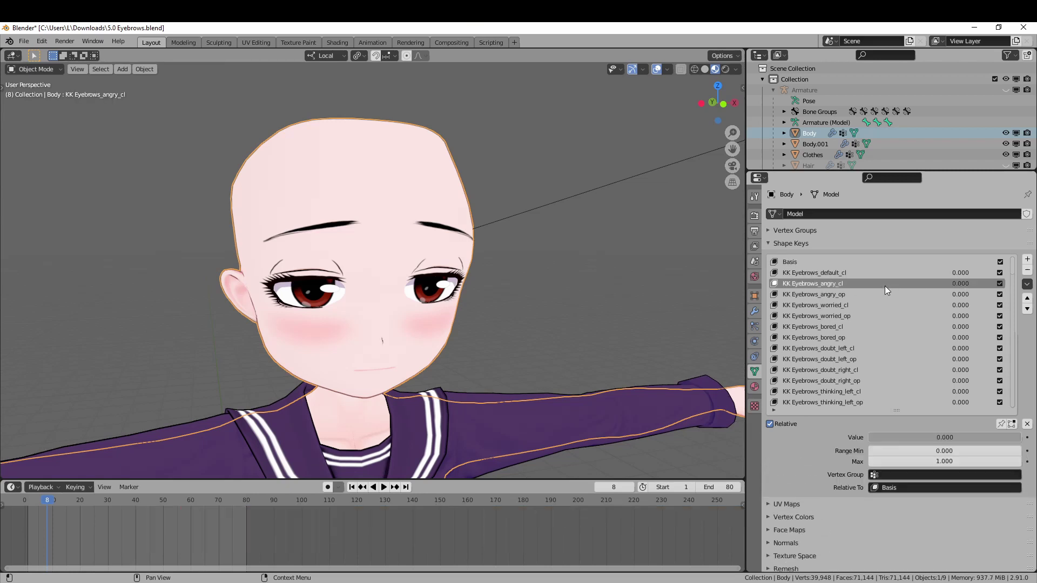
drag(912, 437, 1012, 438)
key(BackSpace)
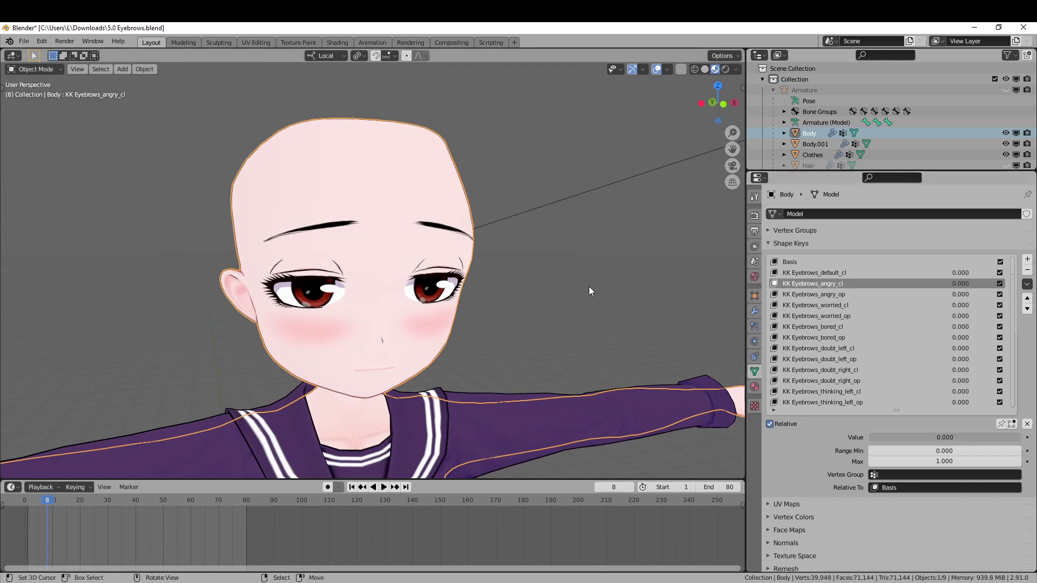
- Select Body.001 and test its KK Eyebrows_angry_cl shape key
click(450, 234)
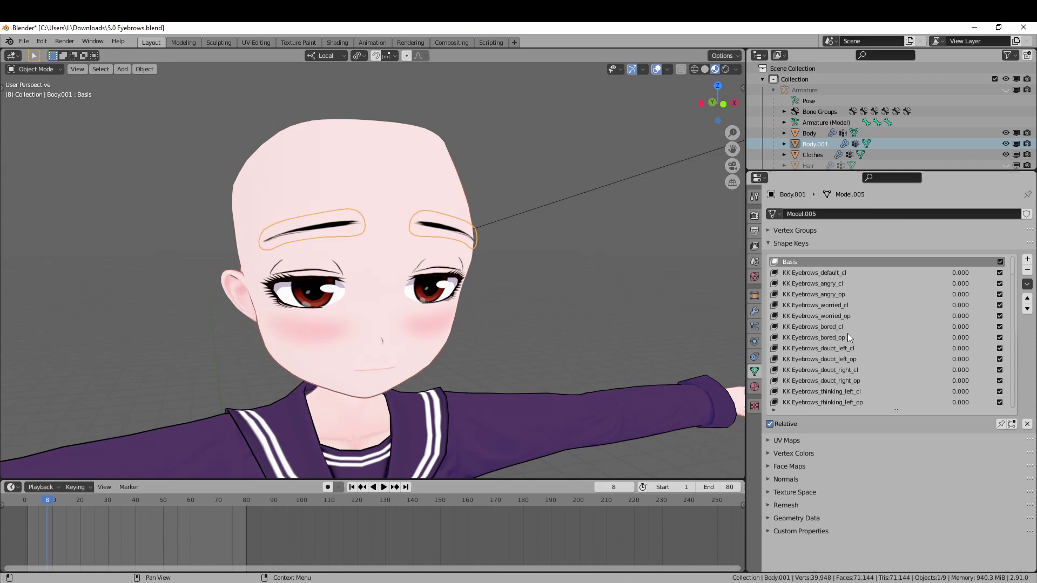
click(825, 284)
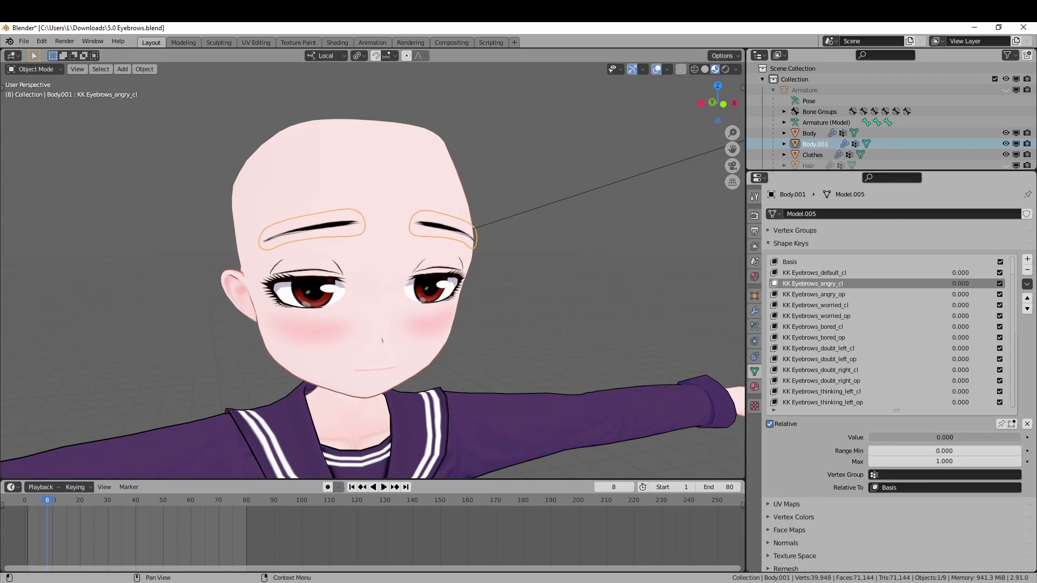
drag(945, 438, 871, 437)
- Copy Body's KK Eyebrows_angry_cl value as a new driver and paste it onto Body.001's matching key
click(407, 258)
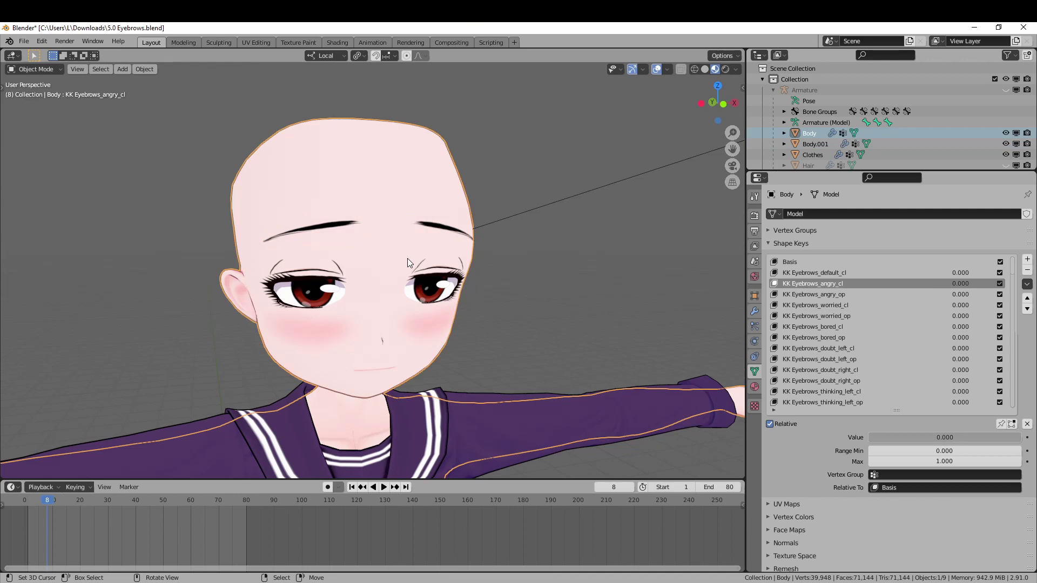
right_click(961, 284)
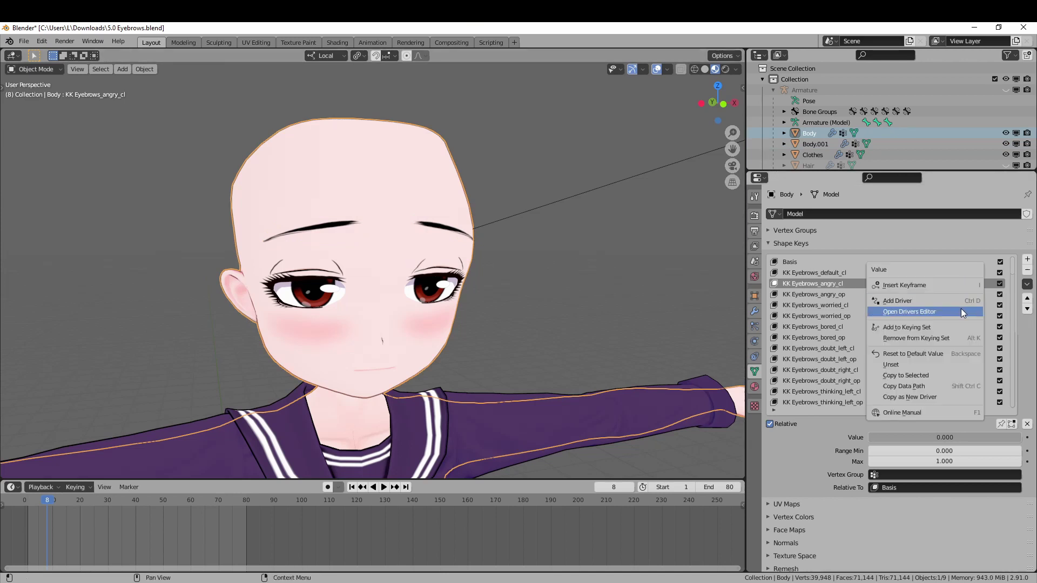
click(975, 398)
click(435, 227)
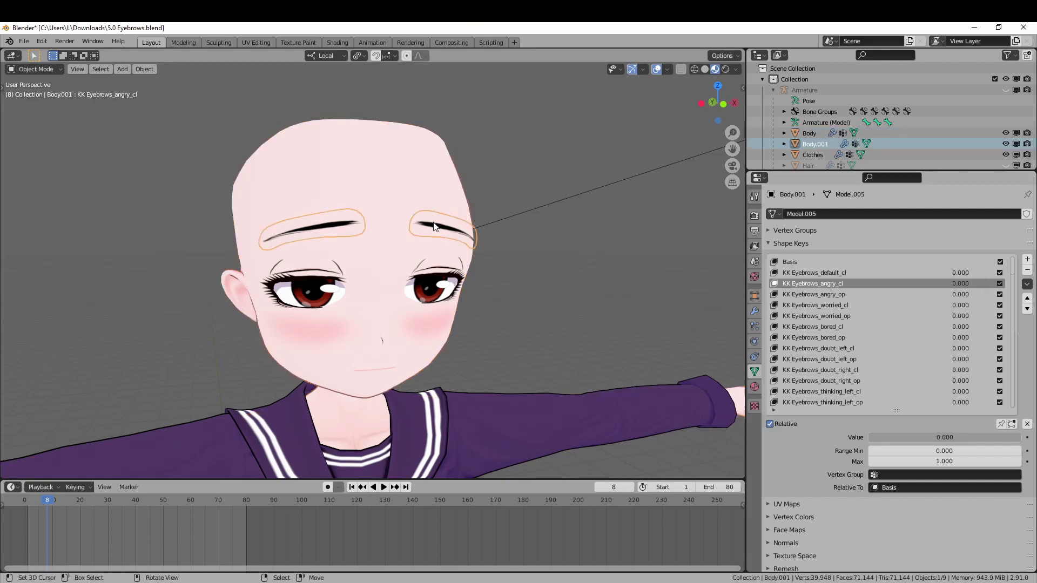
right_click(963, 282)
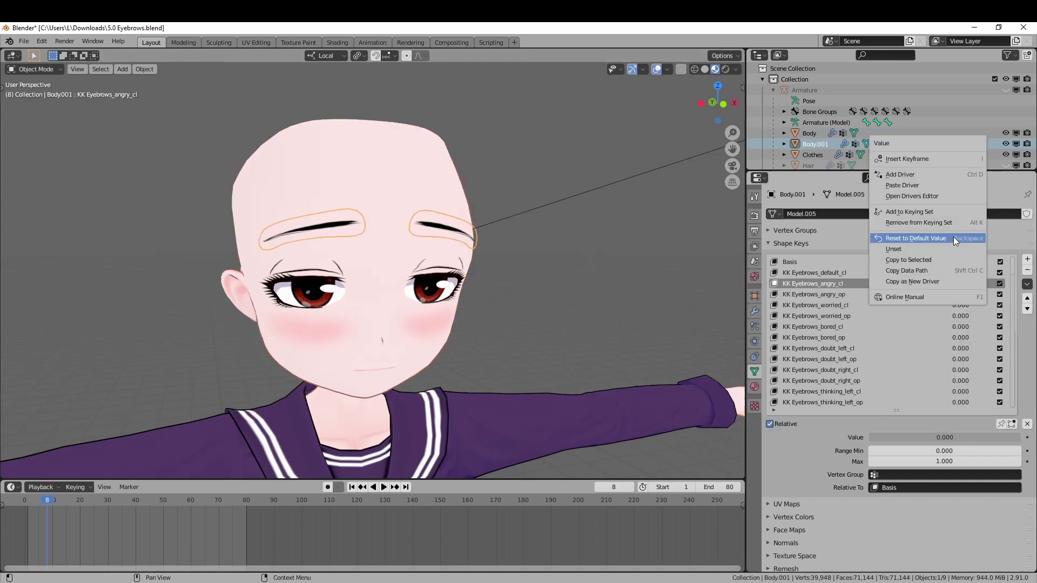
click(941, 186)
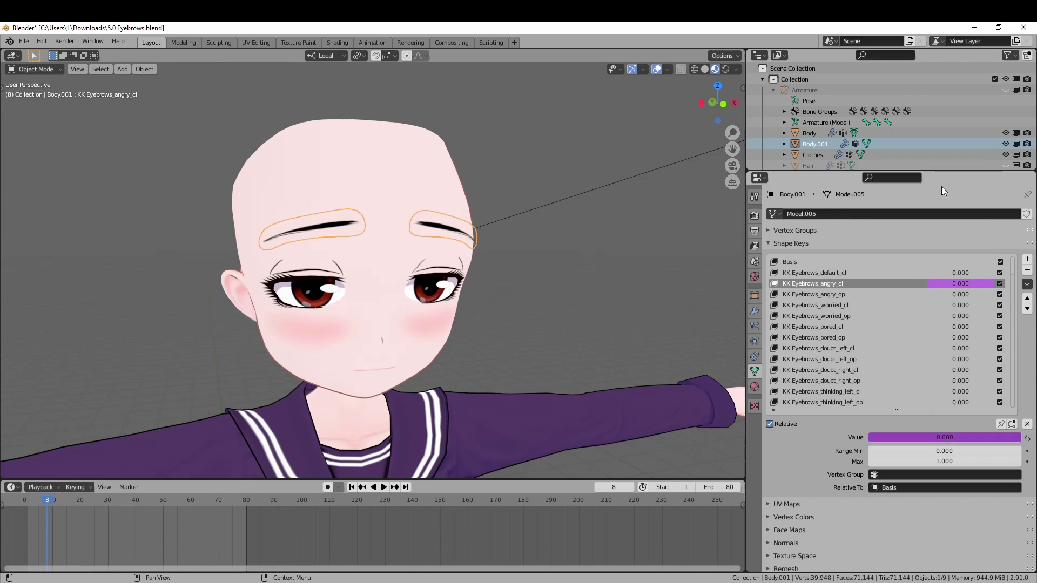
- Test the driver by raising Body's angry_cl value and checking that Body.001 follows
click(429, 252)
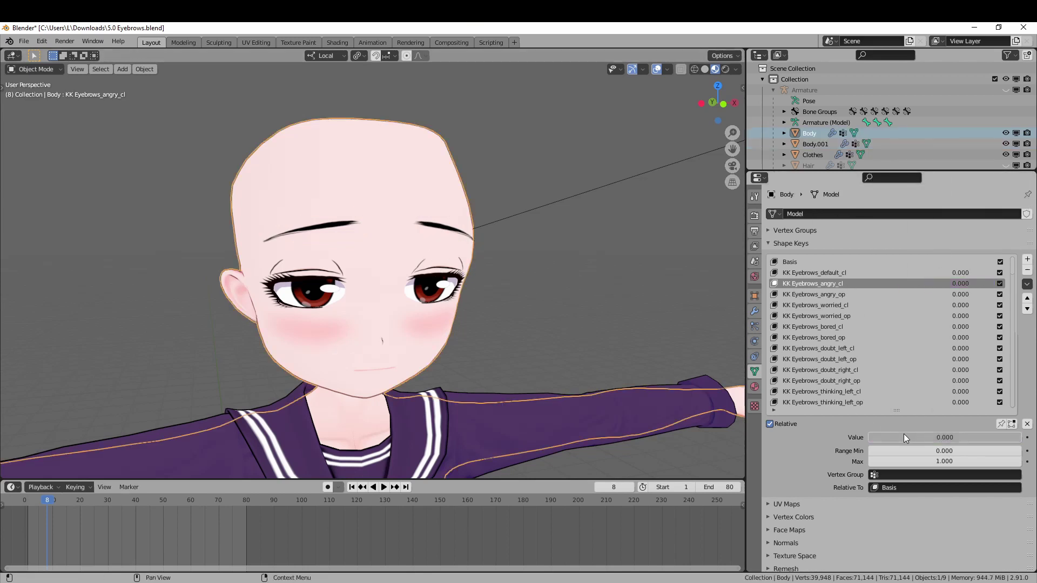
drag(905, 437, 976, 437)
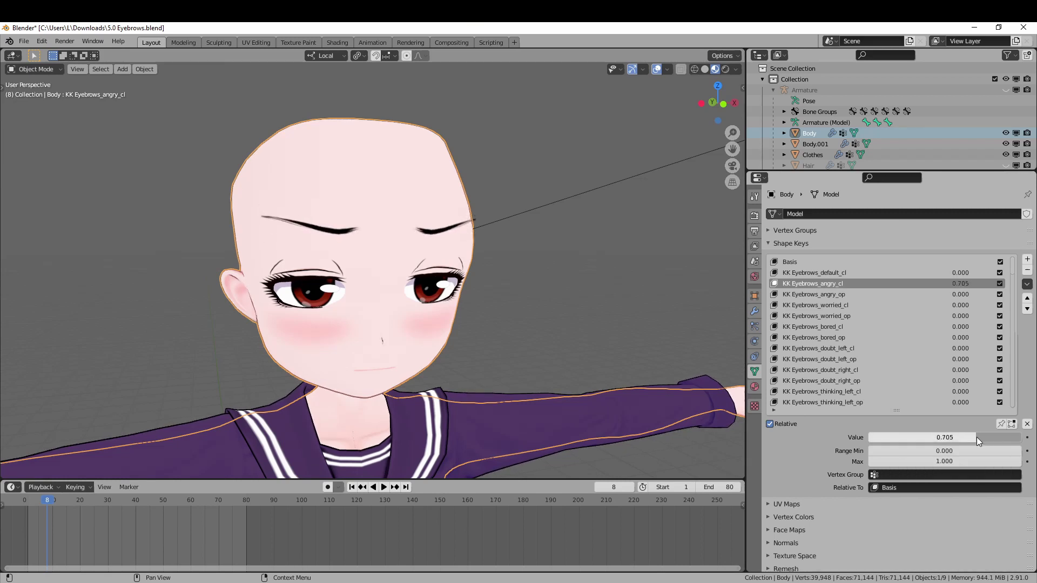
click(462, 226)
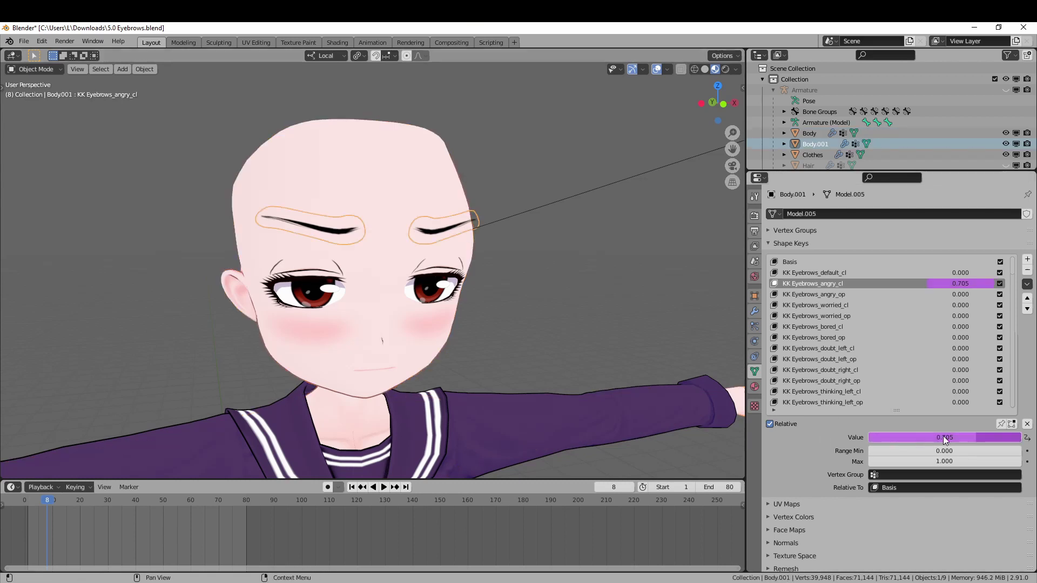
- Rename Body.001 to Eyebrows, then select Eyebrows and Body with Body active
alt+click(459, 203)
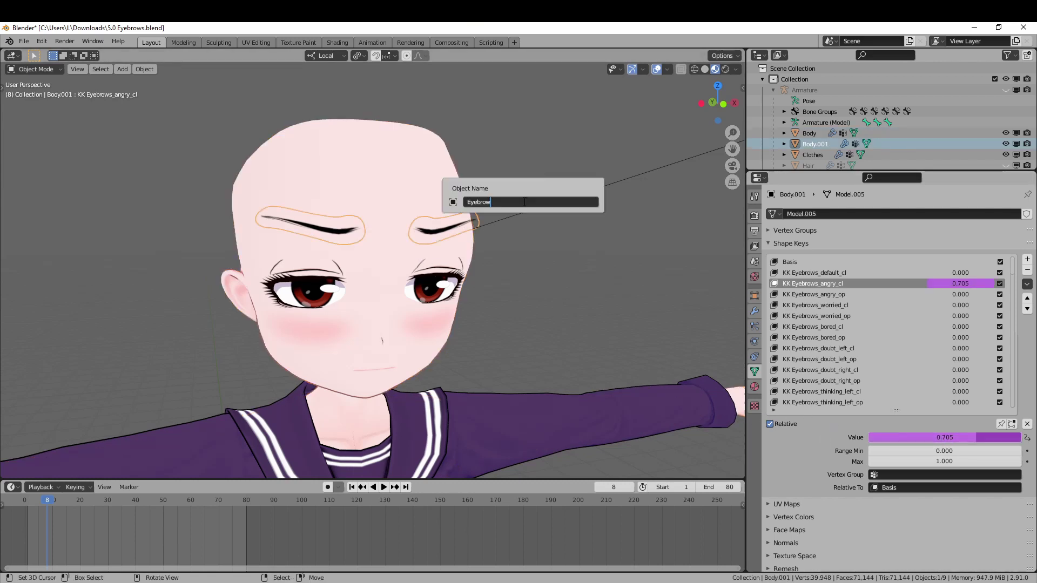
click(524, 202)
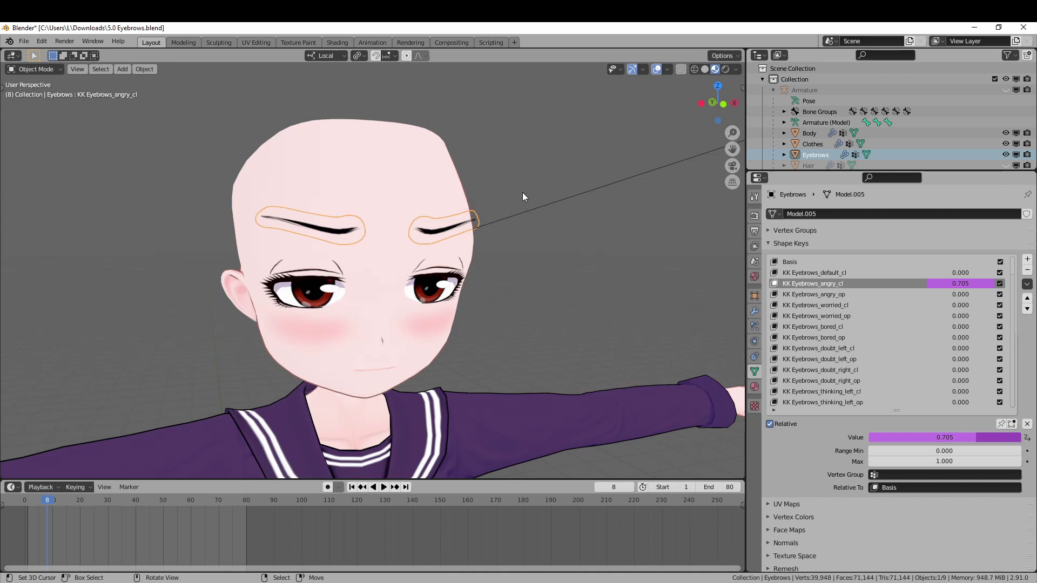
click(523, 192)
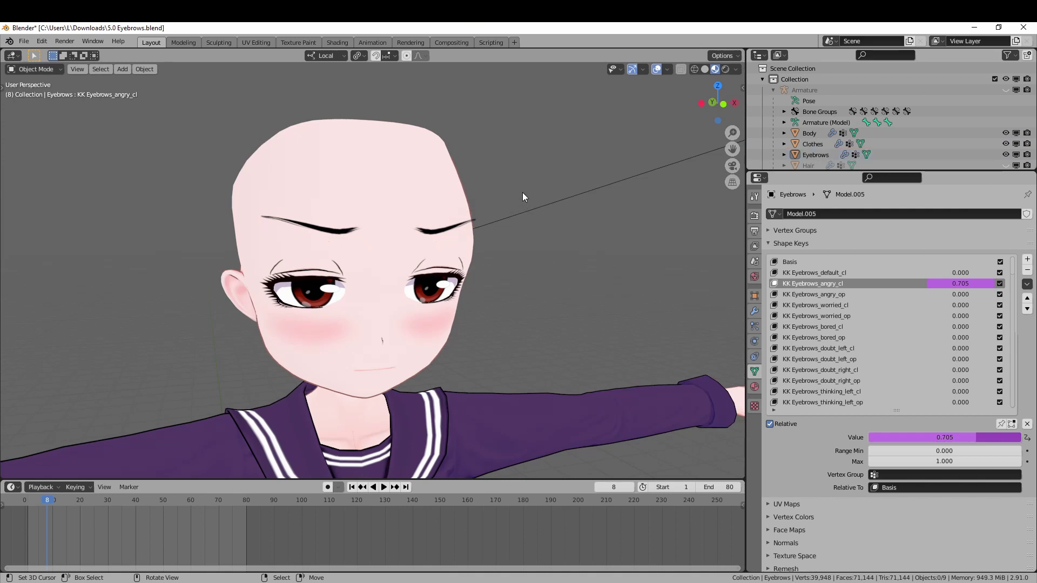
click(476, 218)
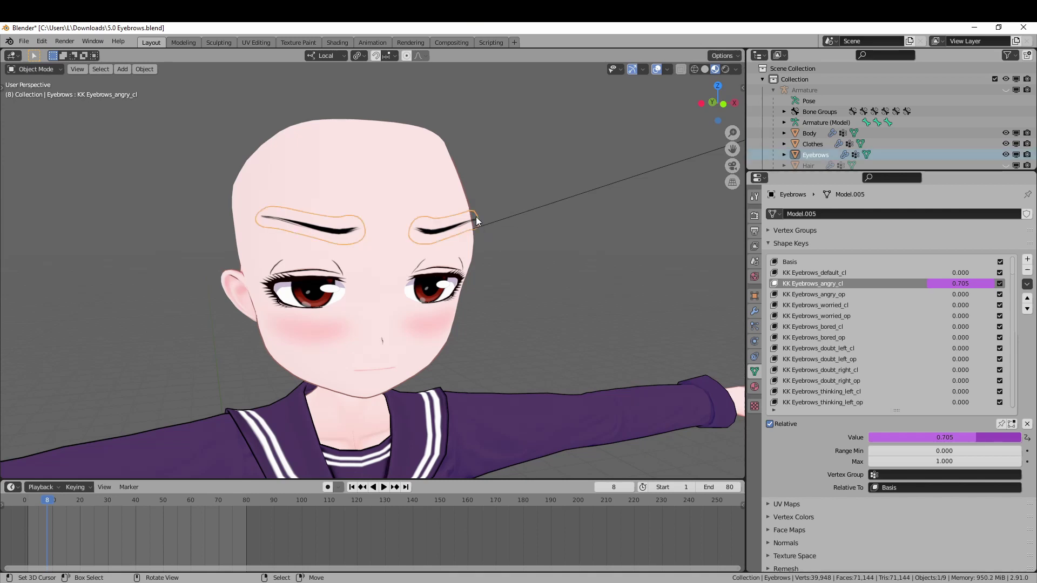
shift+click(444, 183)
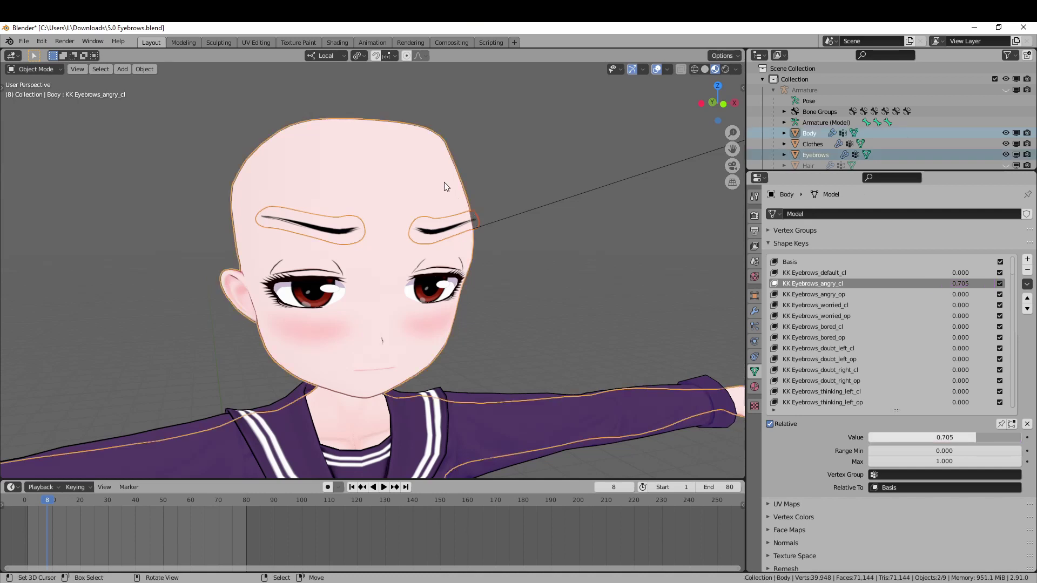
- In the Scripting workspace, replace the script text with the shape-key linking script and run it
click(491, 45)
click(469, 145)
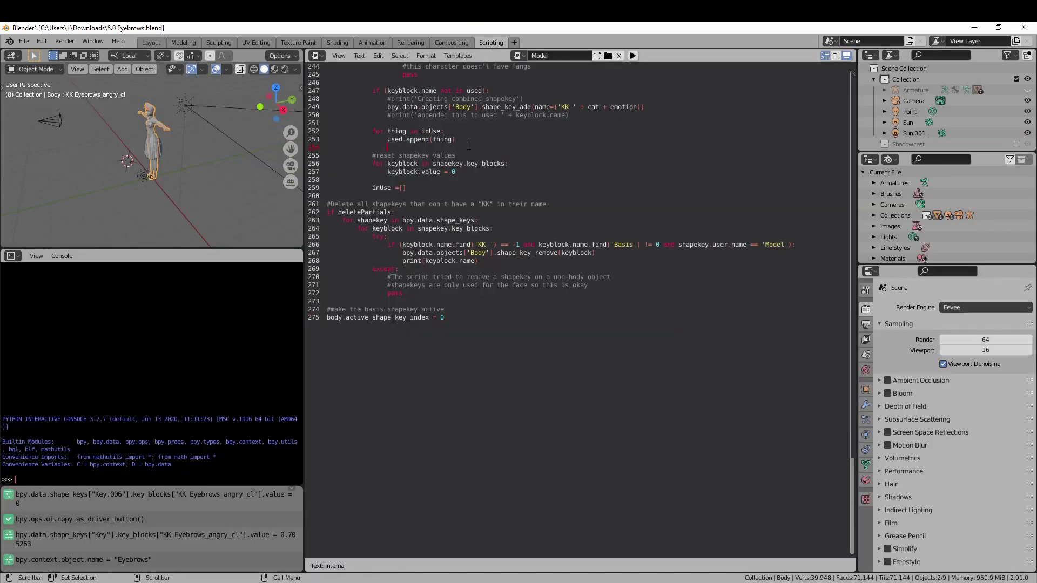
key(ctrl+a)
key(ctrl+v)
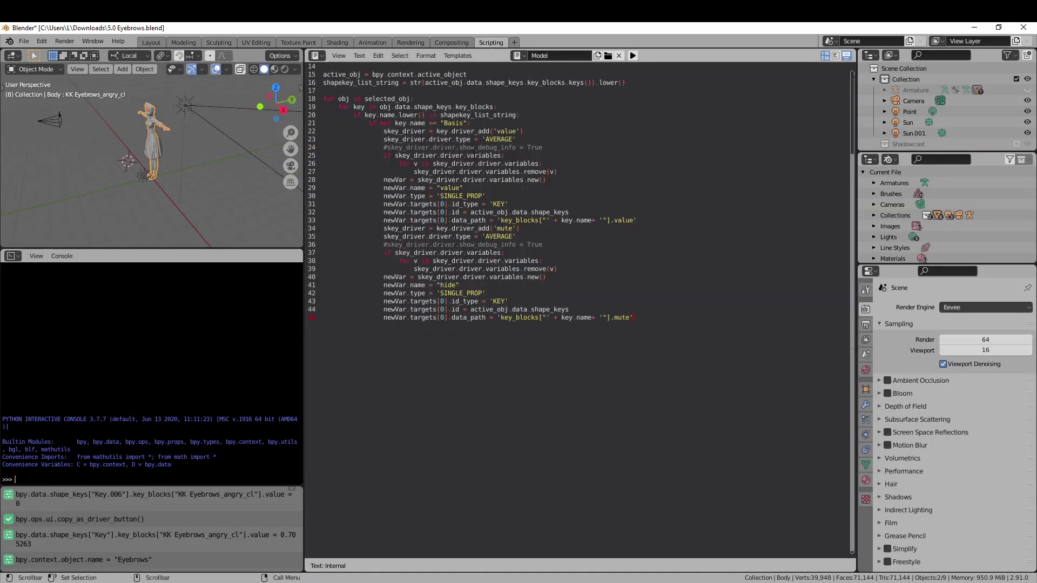
scroll(522, 184, up, 5)
click(633, 56)
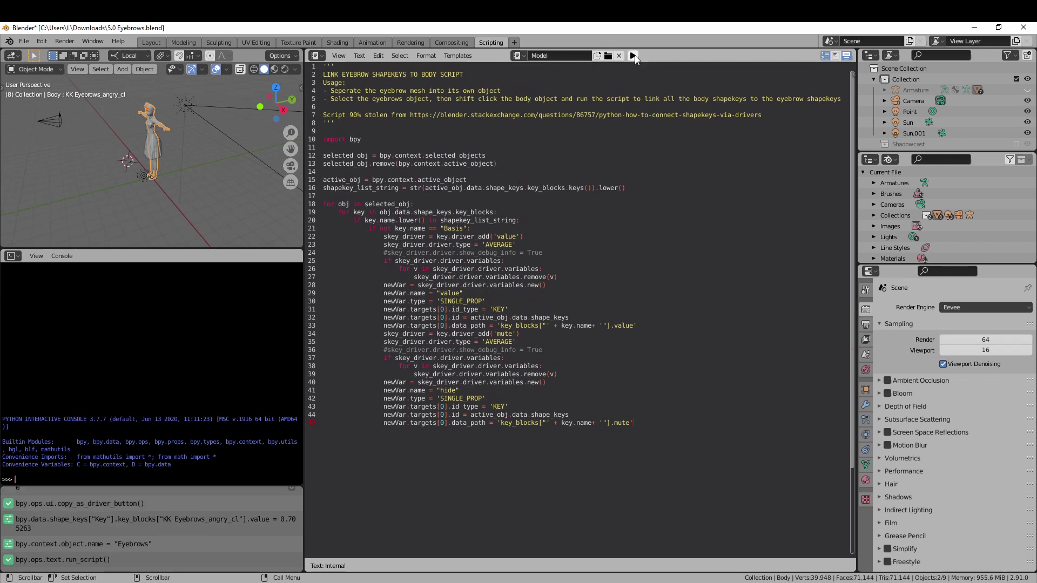
- Back in Layout, check the Eyebrows drivers and reset Body's angry value to 0.000
click(154, 44)
click(465, 220)
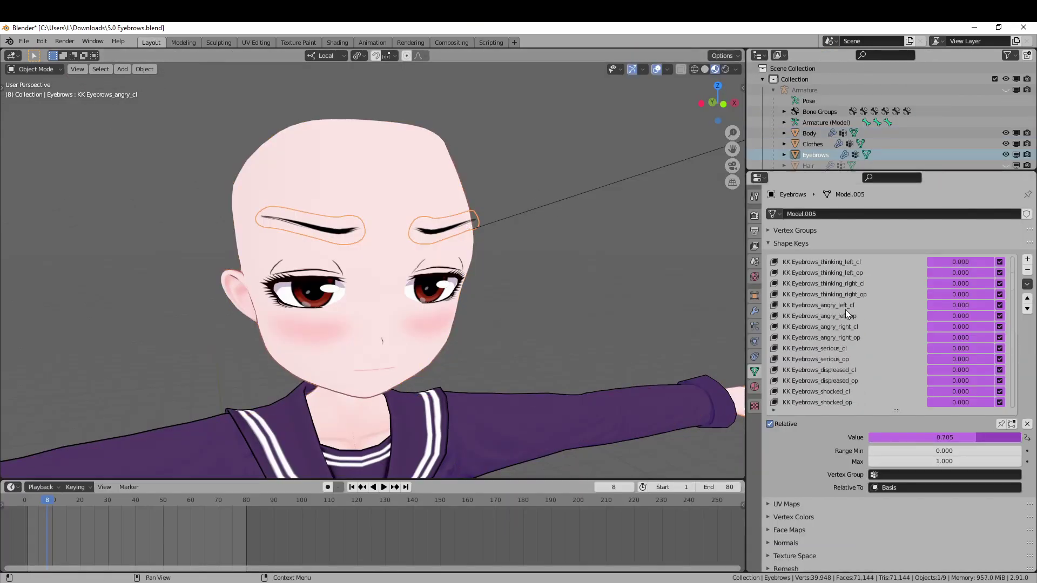
click(429, 180)
scroll(902, 348, down, 6)
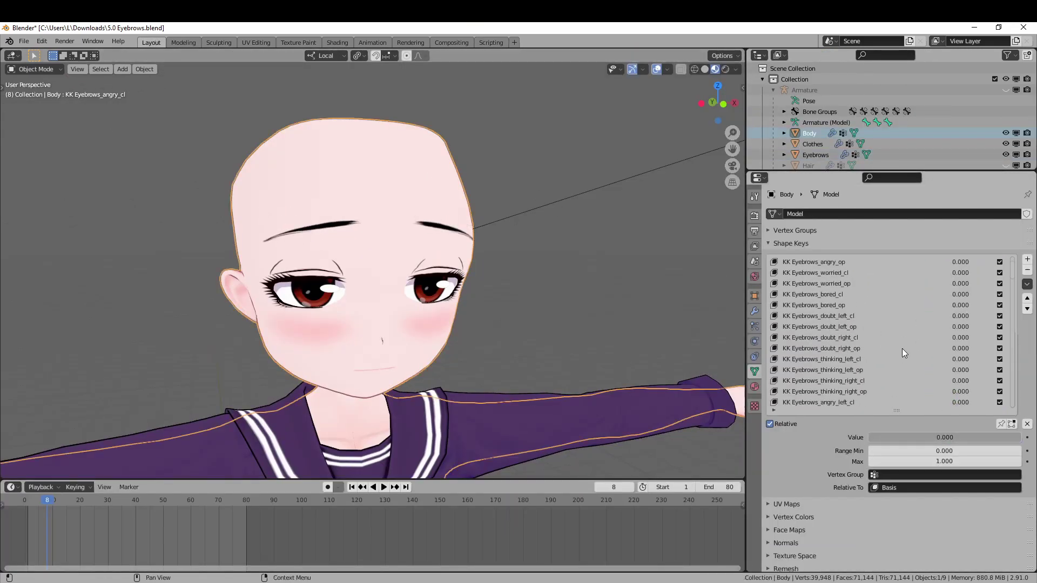
scroll(919, 363, down, 4)
mouse_move(961, 381)
mouse_down()
mouse_move(978, 381)
mouse_move(961, 380)
mouse_up()
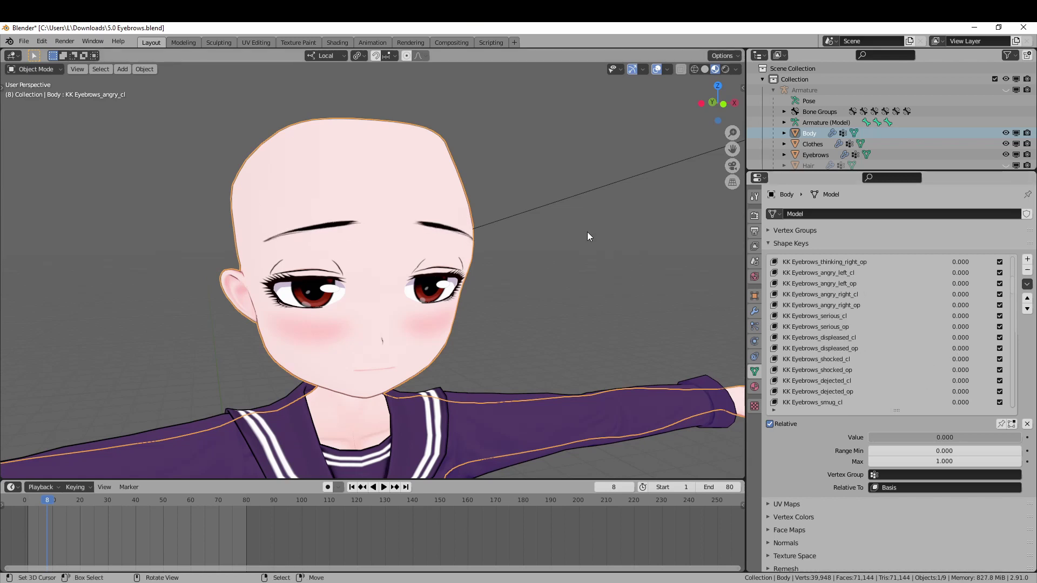